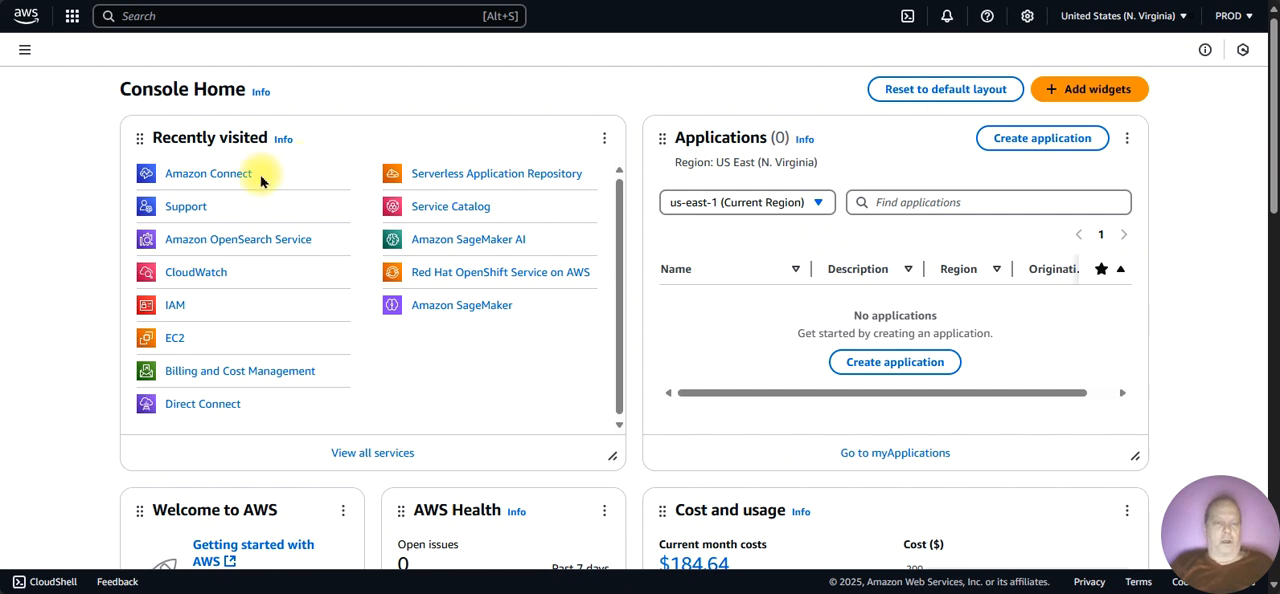
Step: Open Amazon Connect and start adding a contact center instance in the N. Virginia region
click(193, 175)
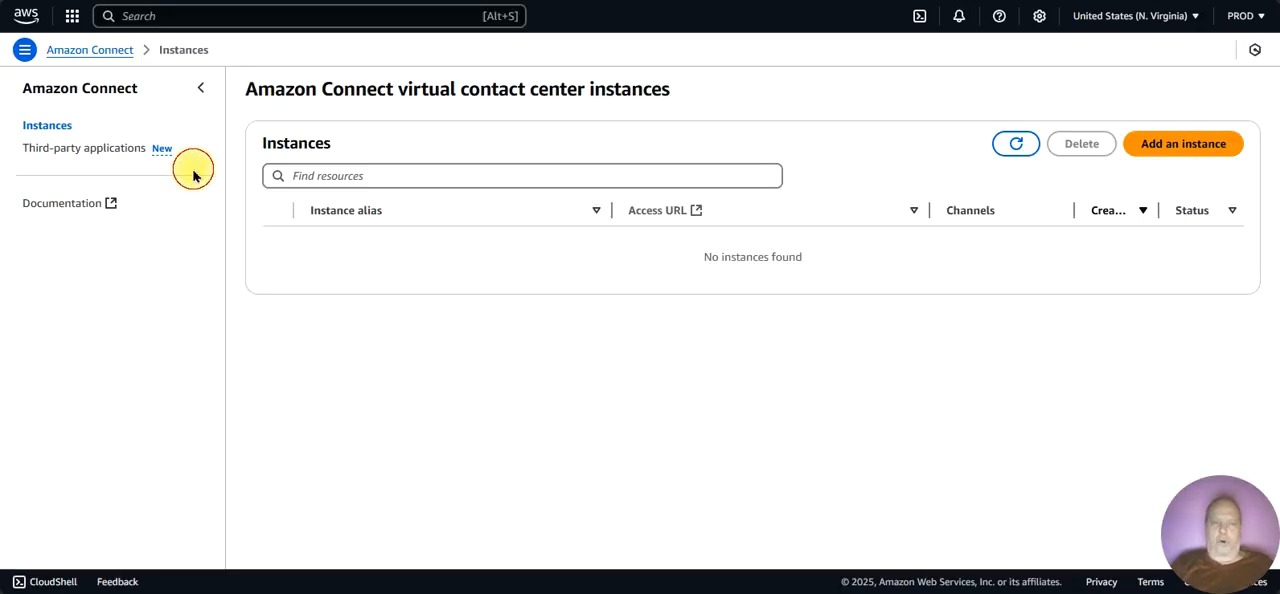
click(1123, 34)
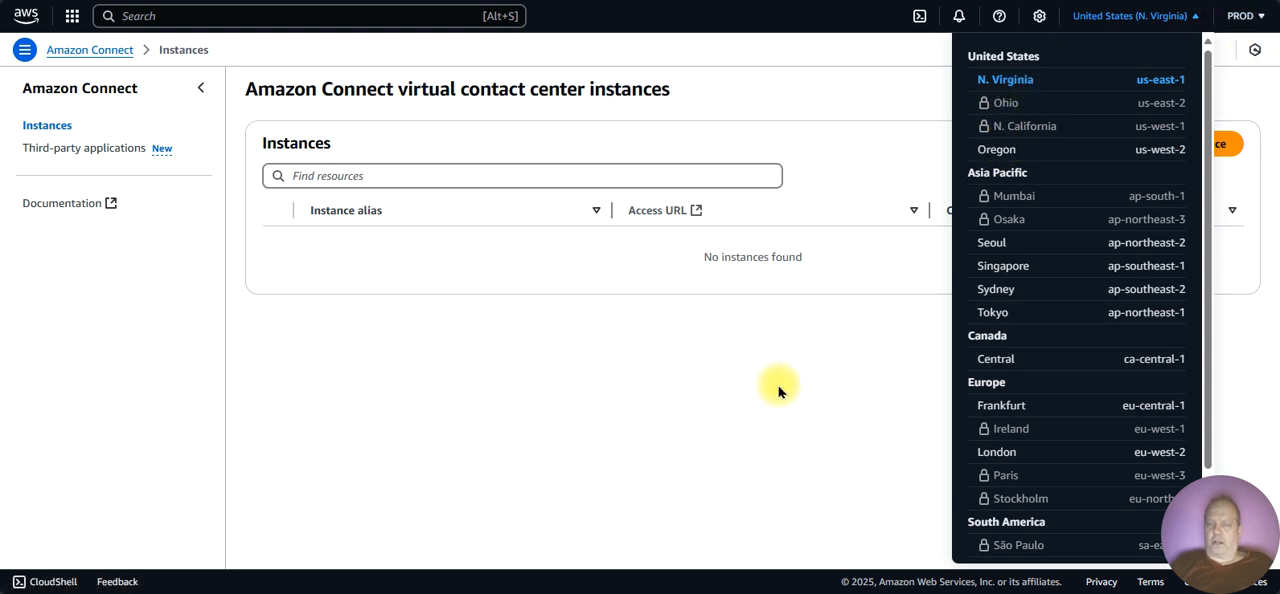
click(754, 420)
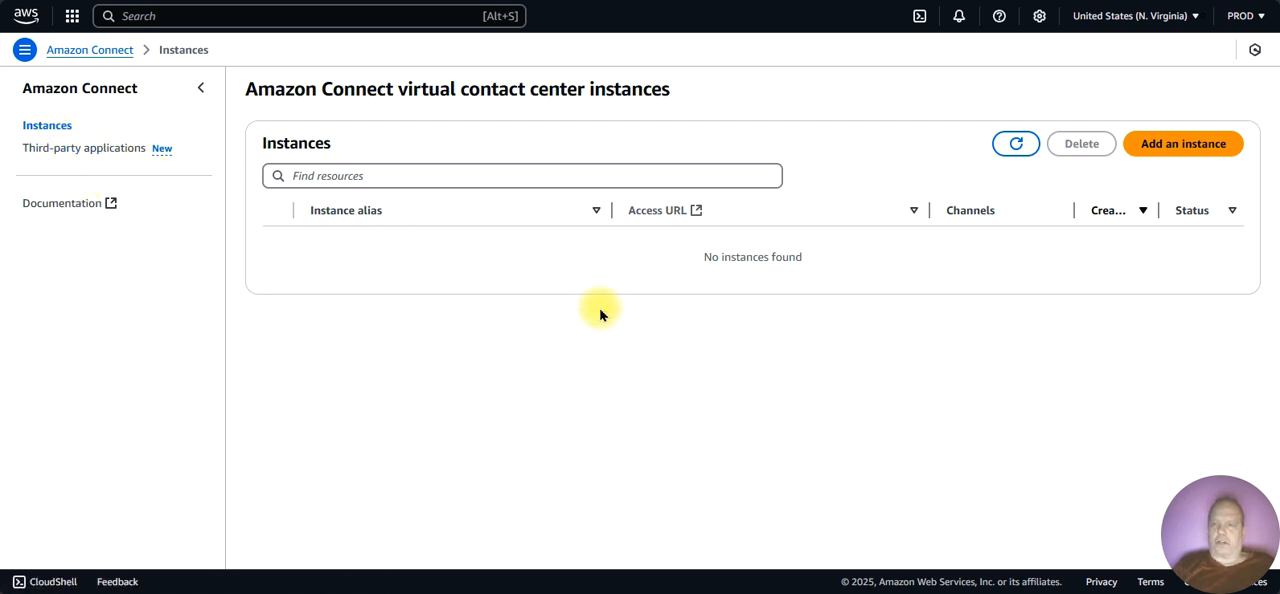
click(1160, 144)
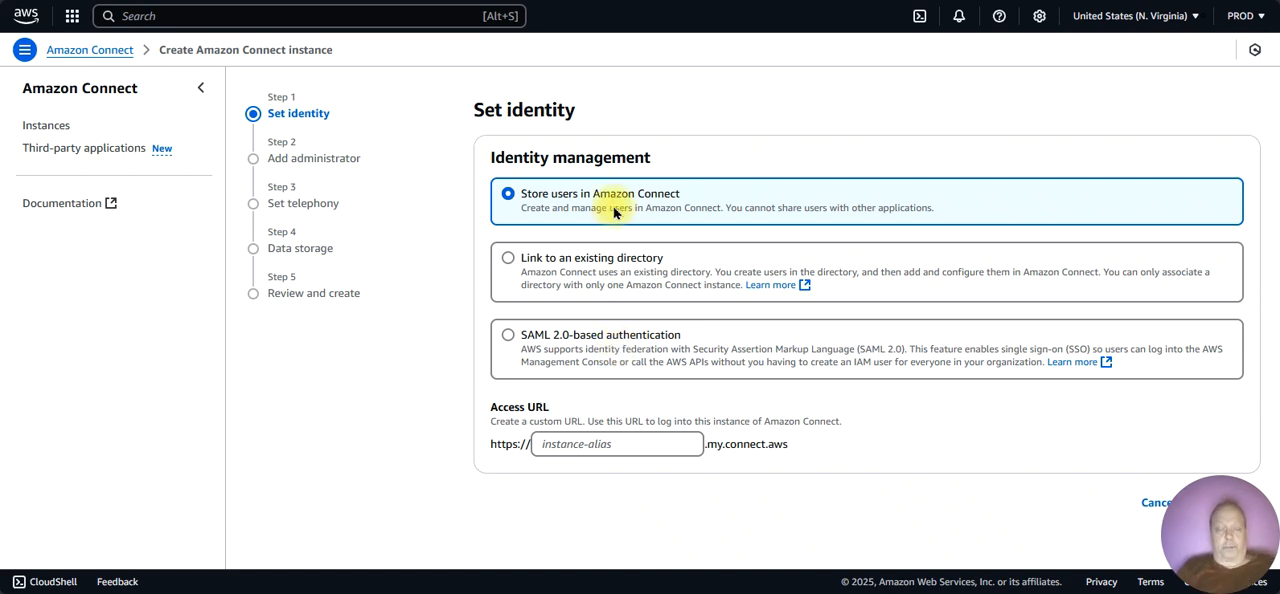
Step: Set the instance's access URL alias to hometask-2025, keeping users stored in Amazon Connect, and continue to the administrator setup
click(593, 449)
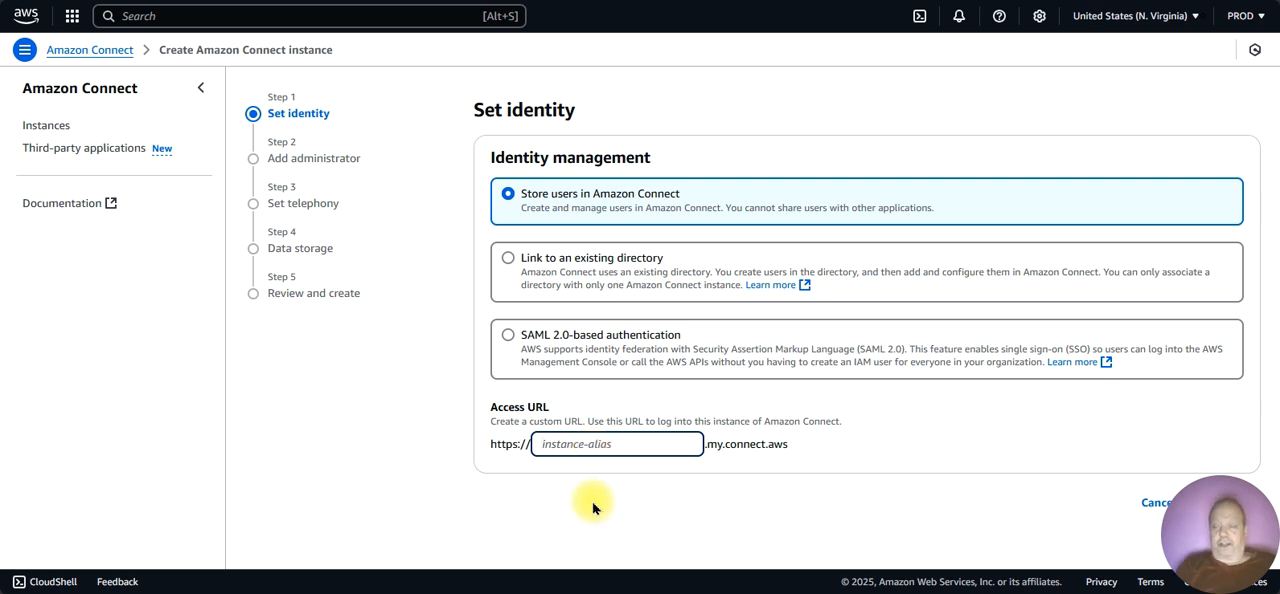
text(ho)
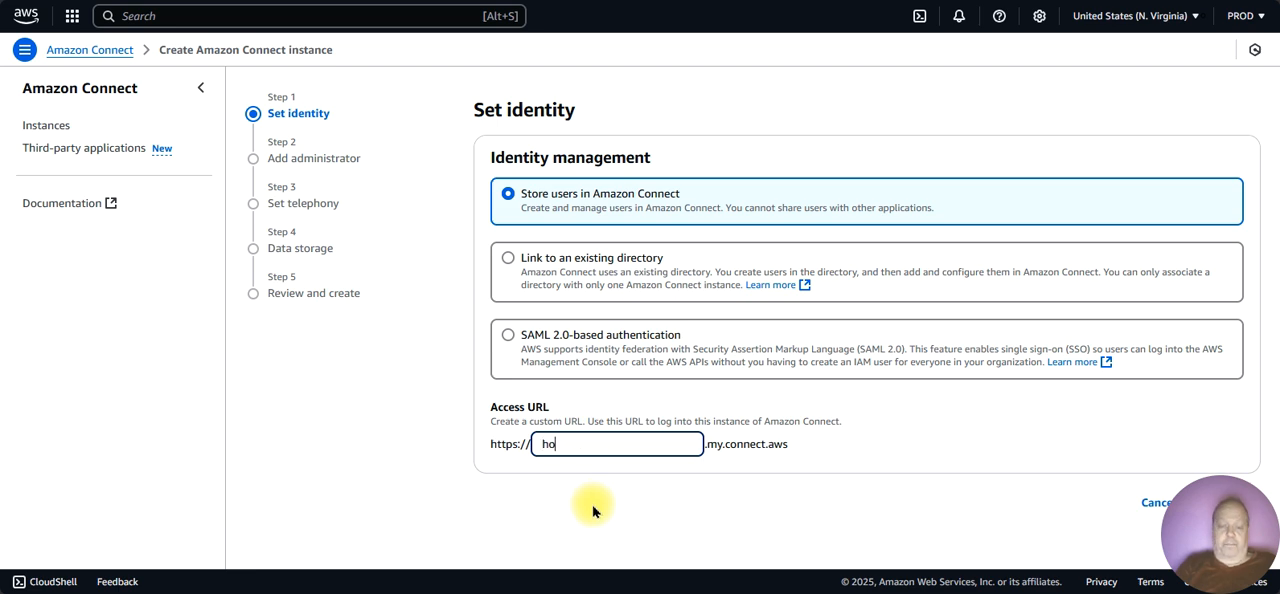
text(metask)
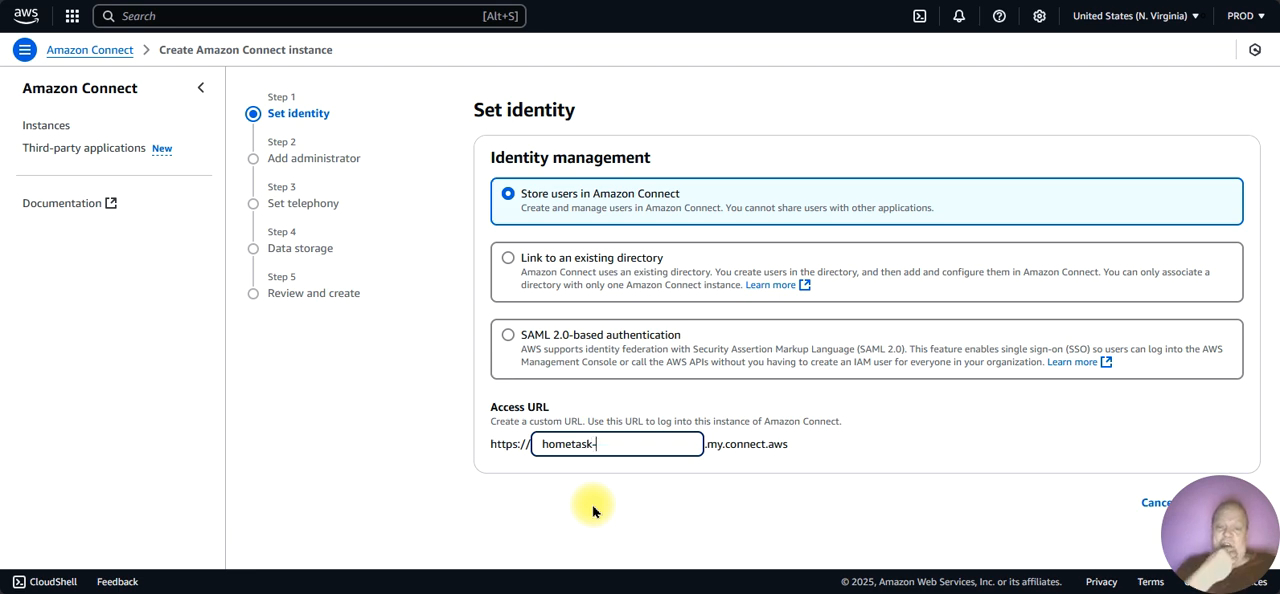
text(-)
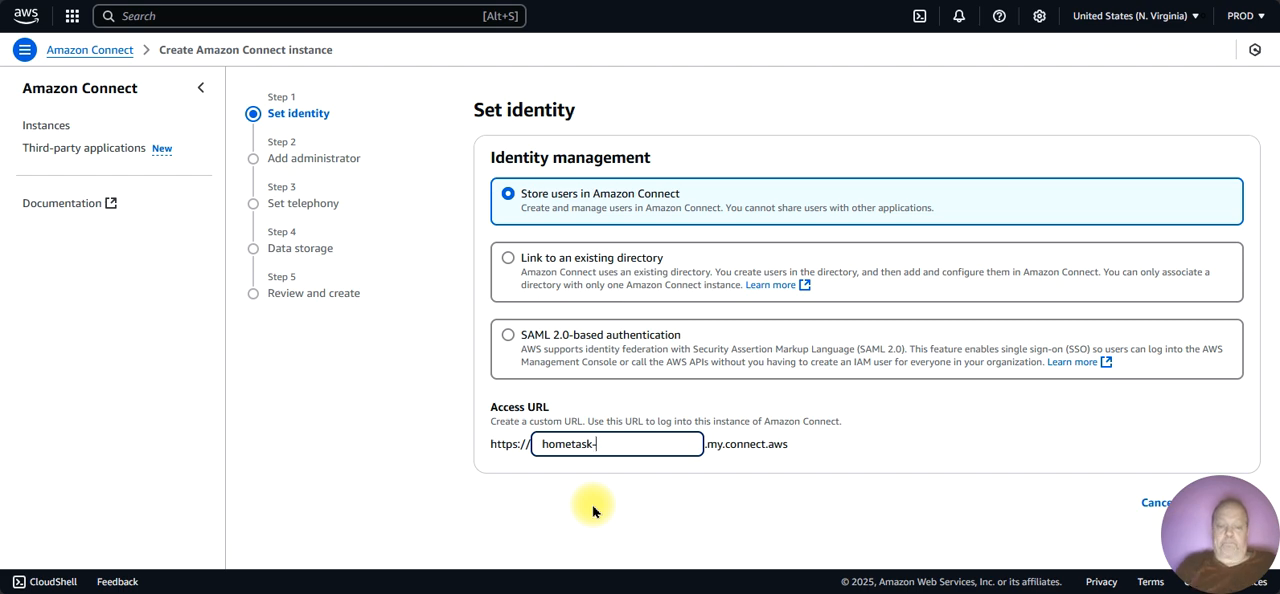
text(2025)
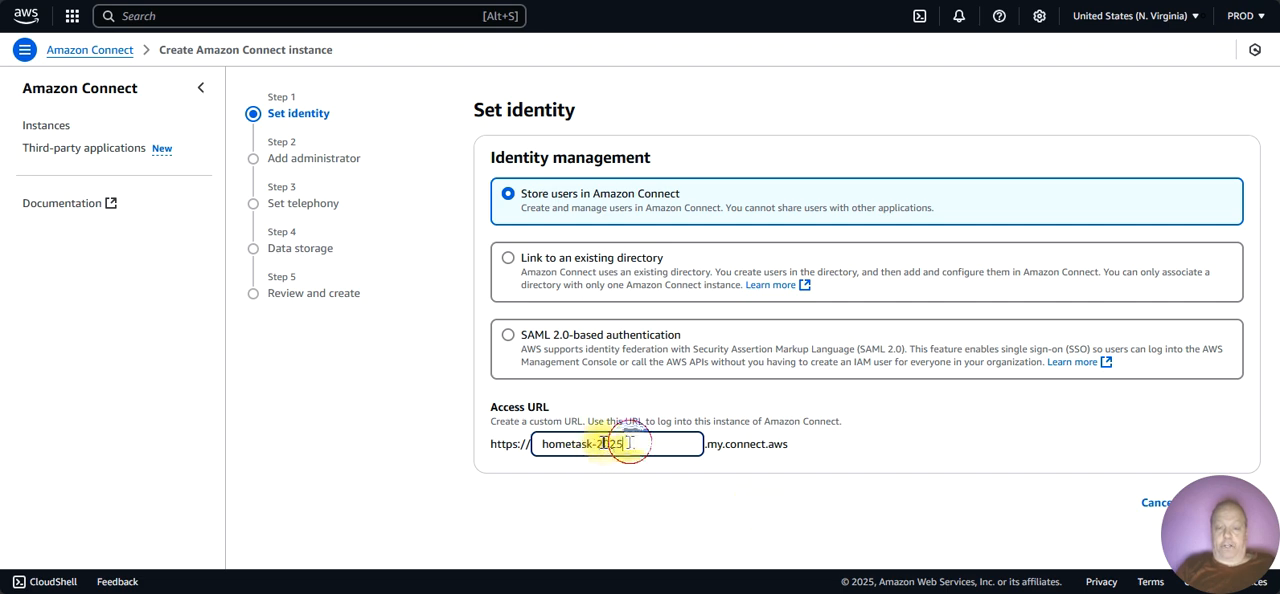
drag(625, 443, 521, 443)
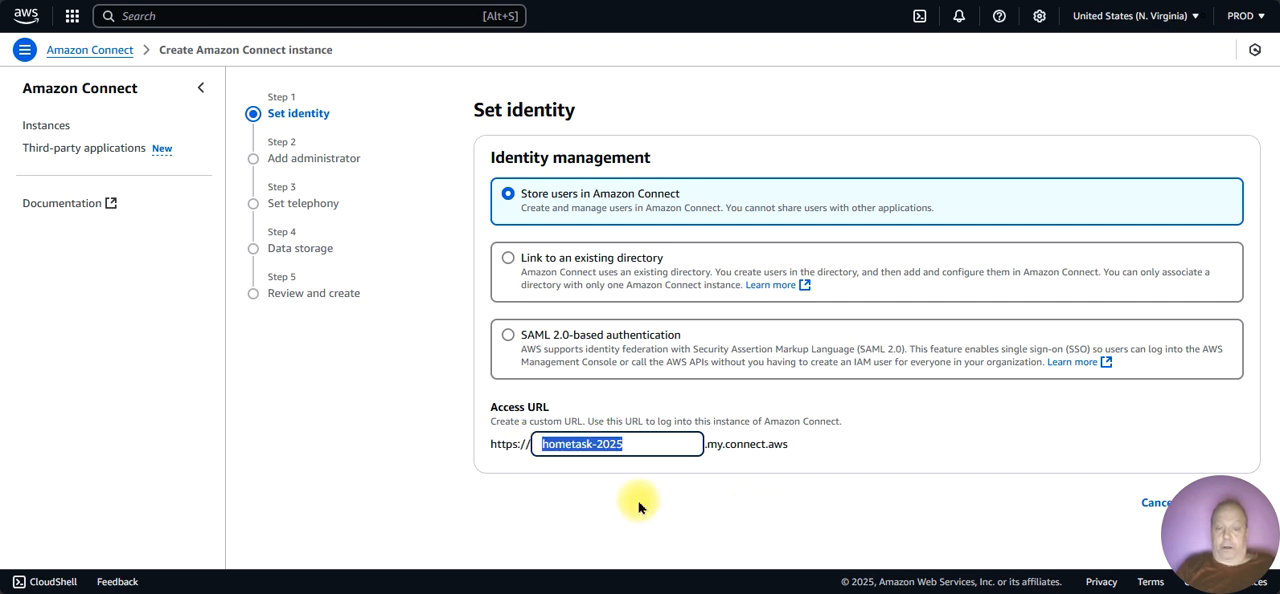
click(651, 447)
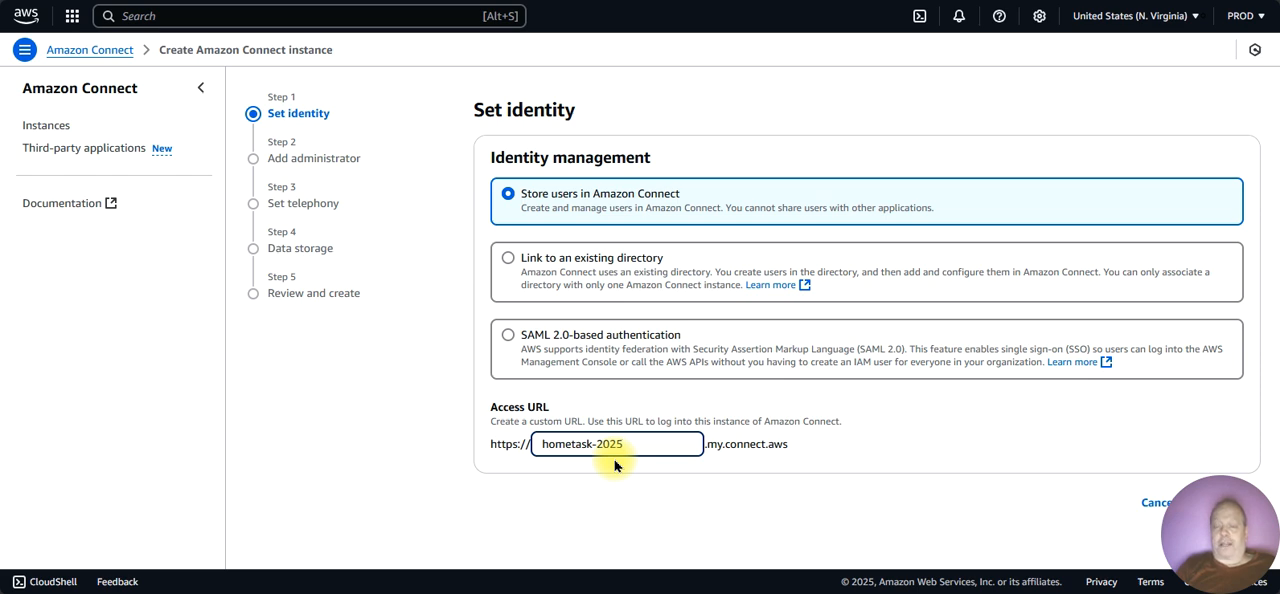
click(616, 466)
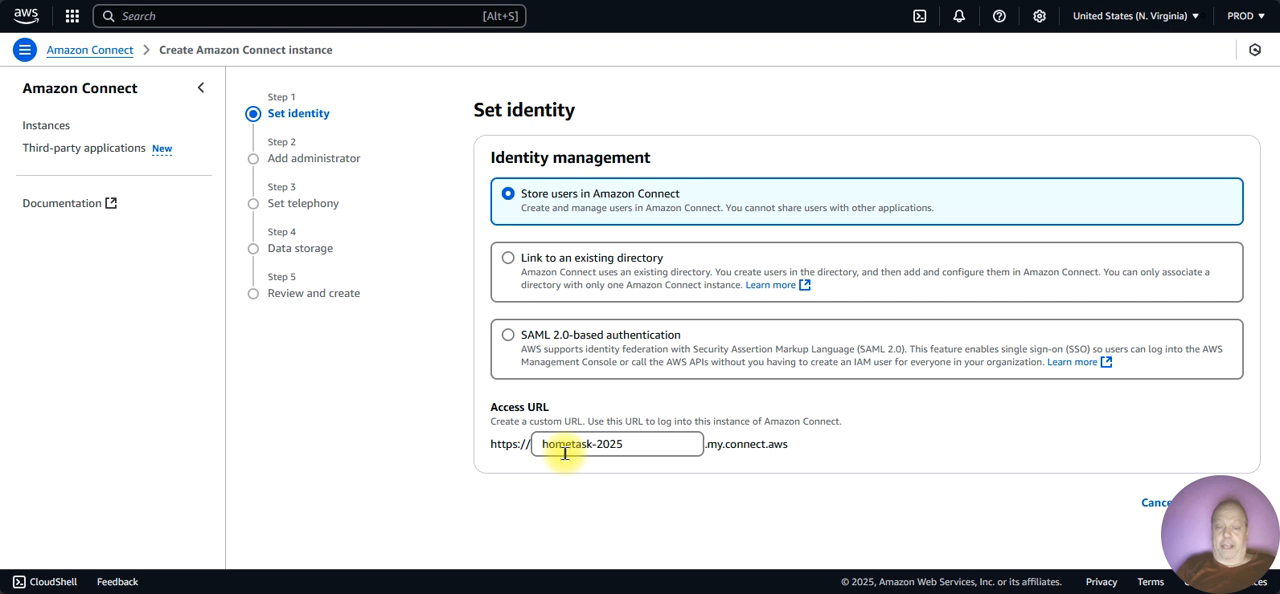
click(628, 444)
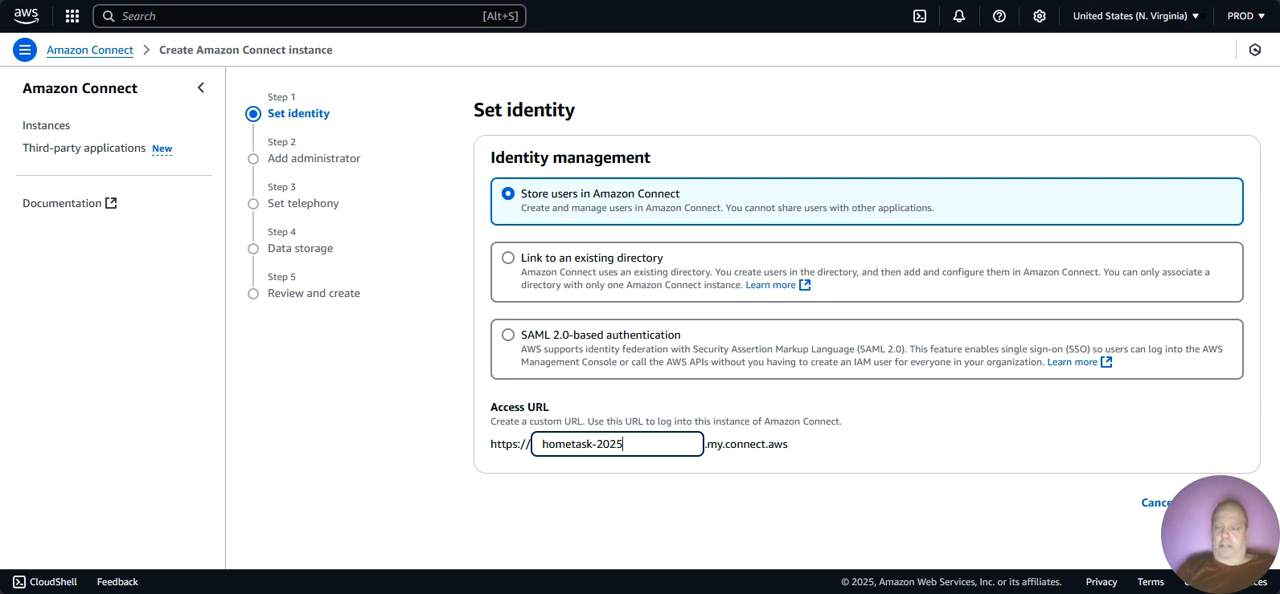
click(1210, 502)
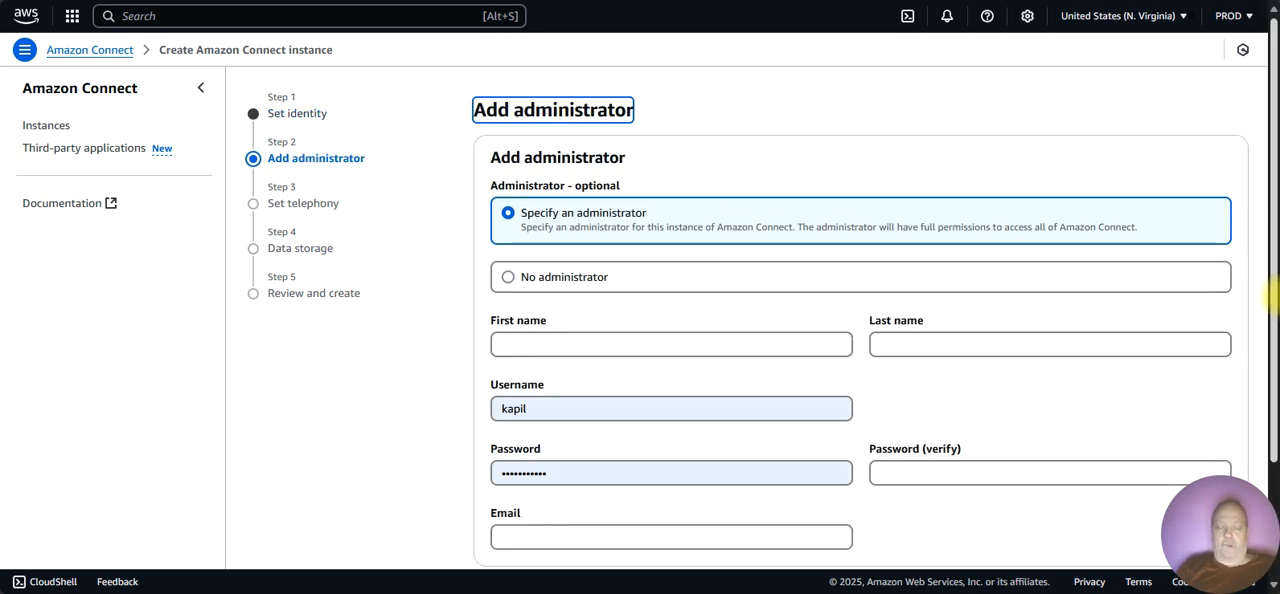
Step: Fill in the administrator's first and last name from the saved details and replace the prefilled username with the administrator's username
drag(1274, 300, 1274, 354)
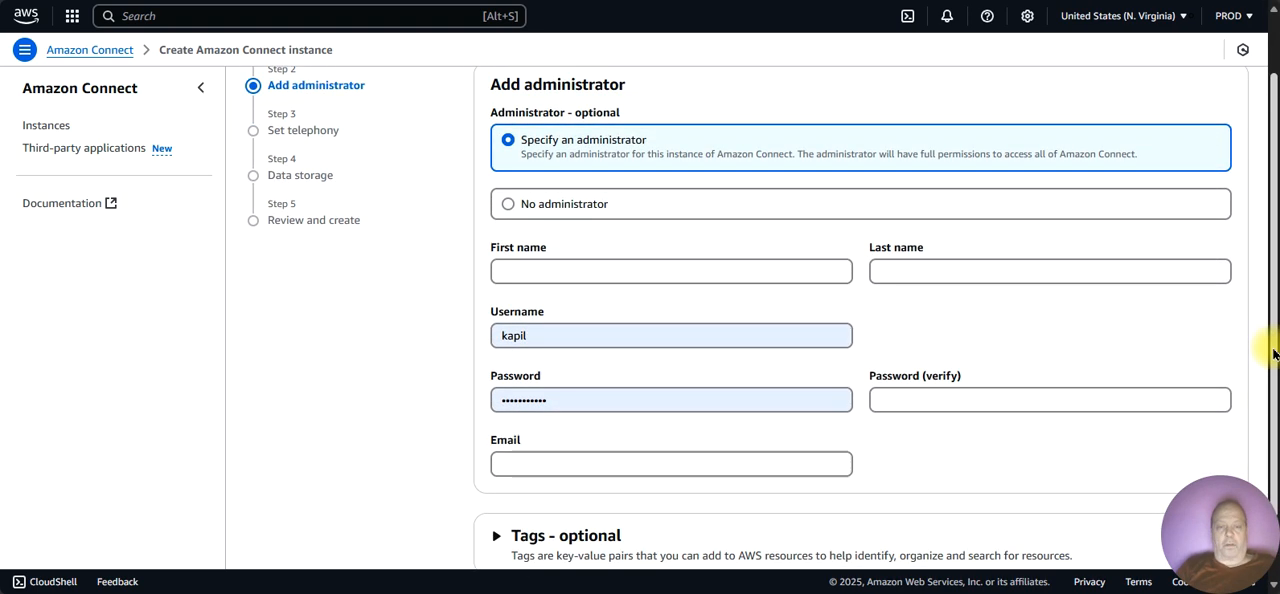
click(632, 274)
click(626, 418)
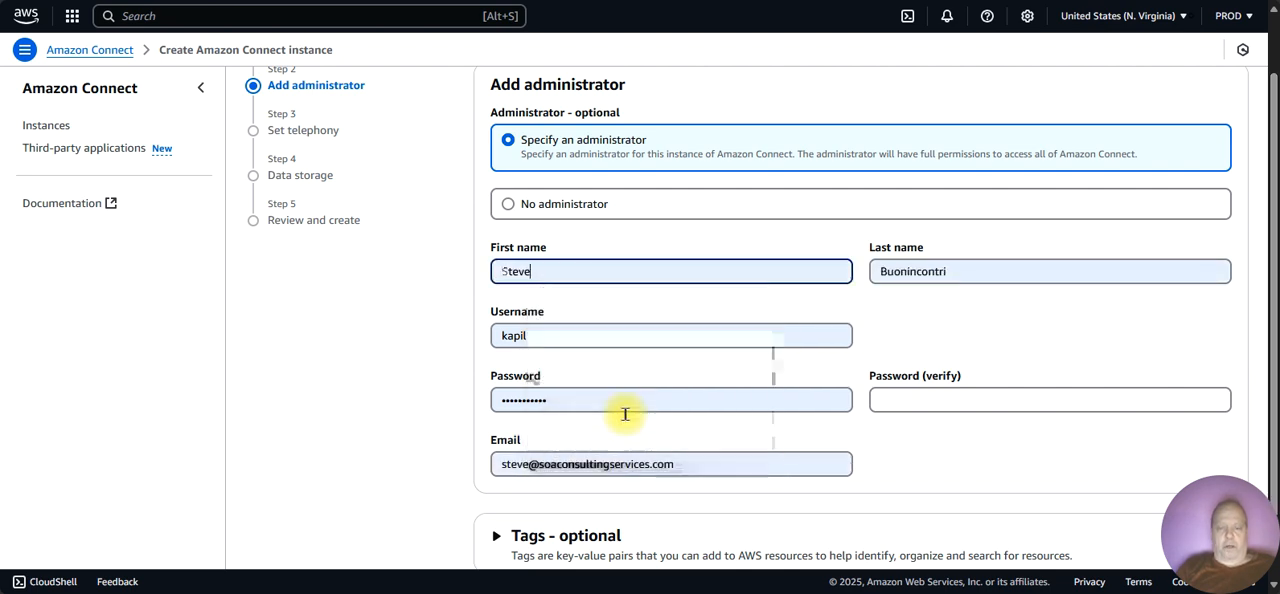
click(555, 324)
text(kapi)
key(BackSpace)
key(BackSpace)
key(BackSpace)
key(BackSpace)
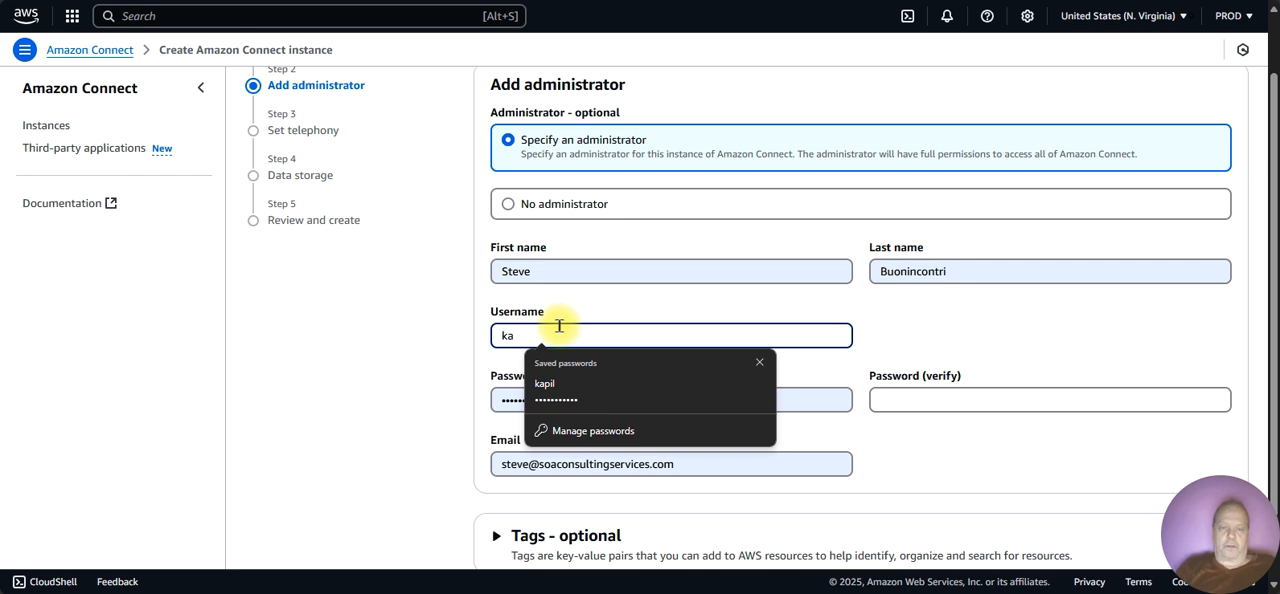
text(dncn)
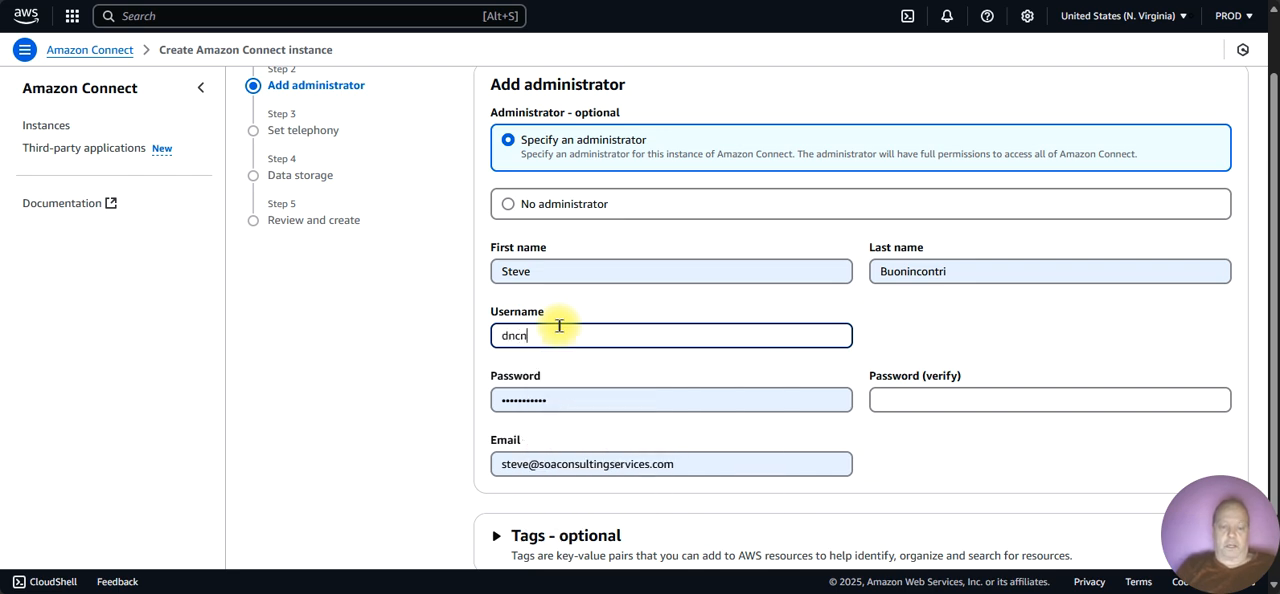
text(w0kt)
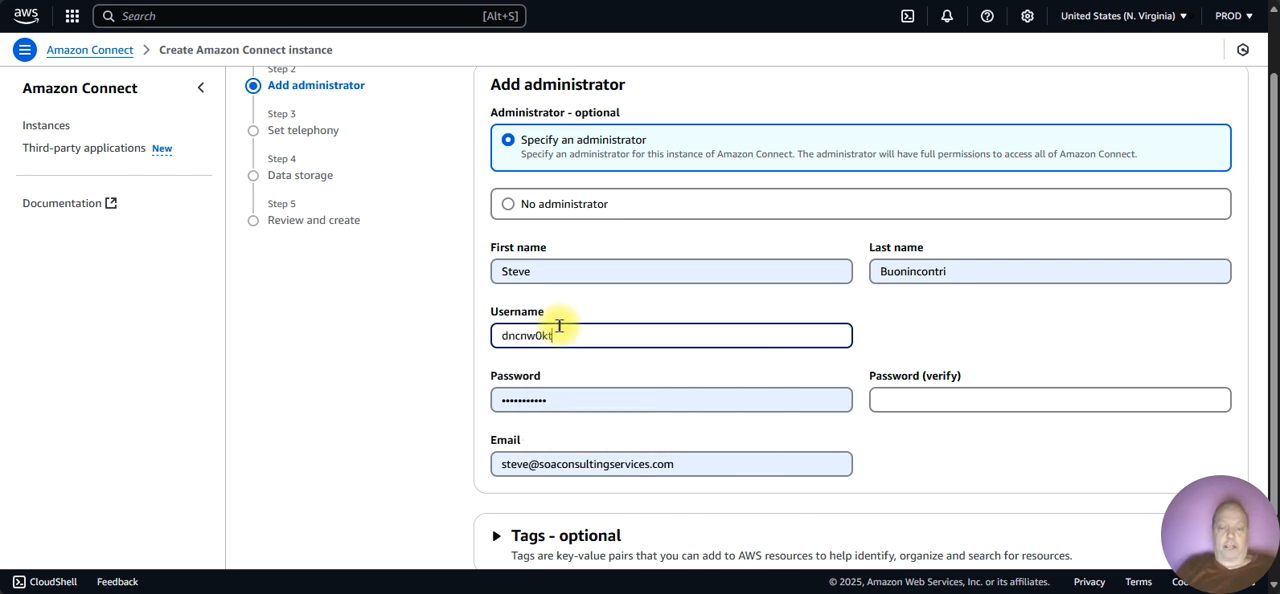
Step: Replace the prefilled administrator password with the account password and repeat it in the verification field
click(562, 398)
key(BackSpace)
key(BackSpace)
key(BackSpace)
key(BackSpace)
key(BackSpace)
key(BackSpace)
key(BackSpace)
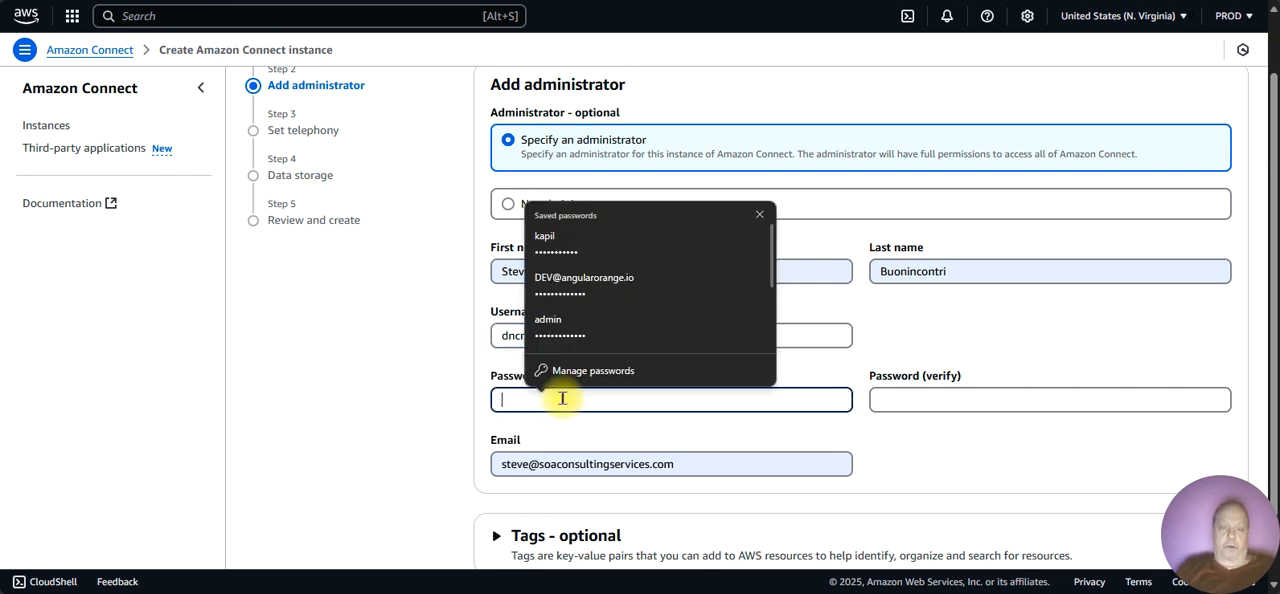
text(•••••••••)
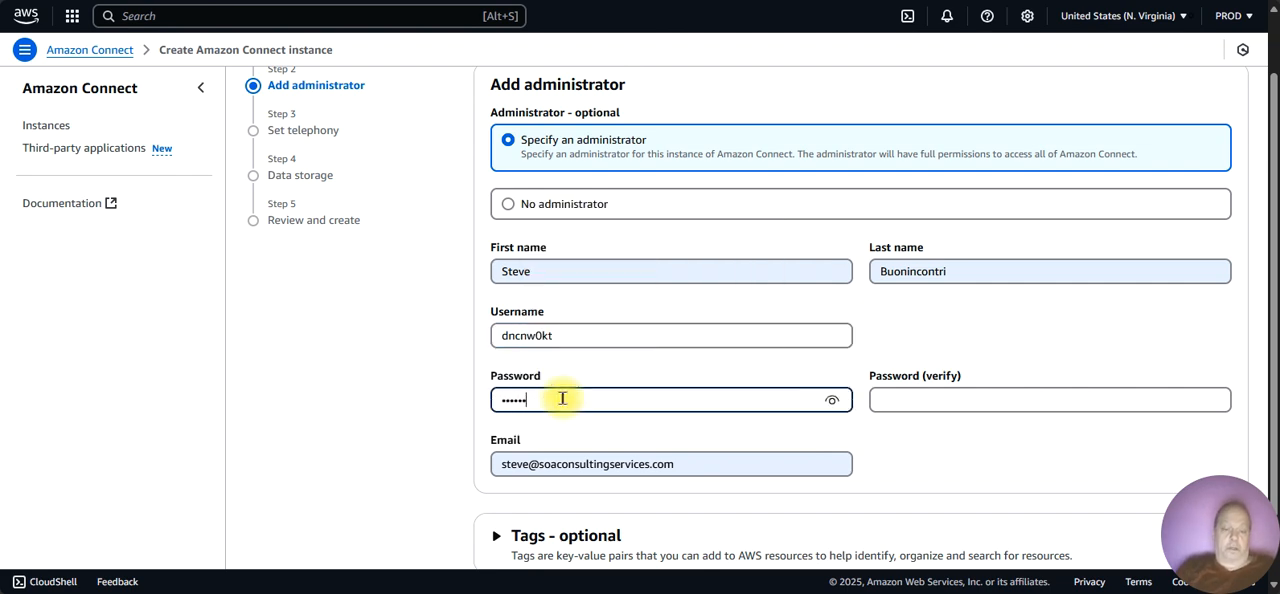
text(•••)
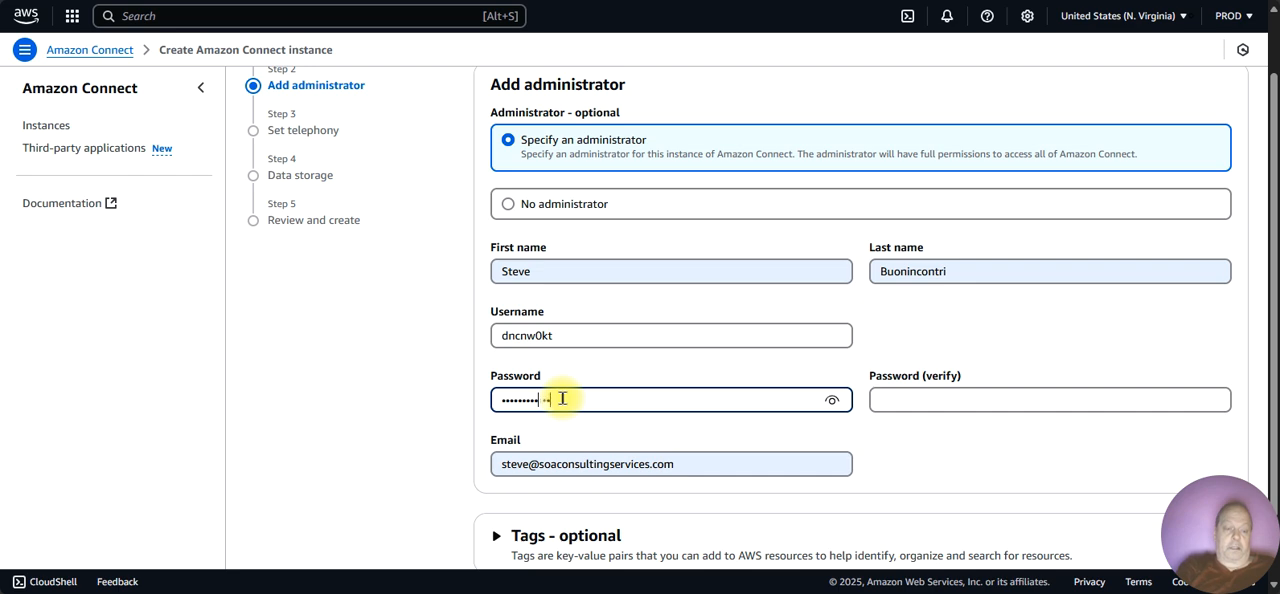
text(•)
click(930, 405)
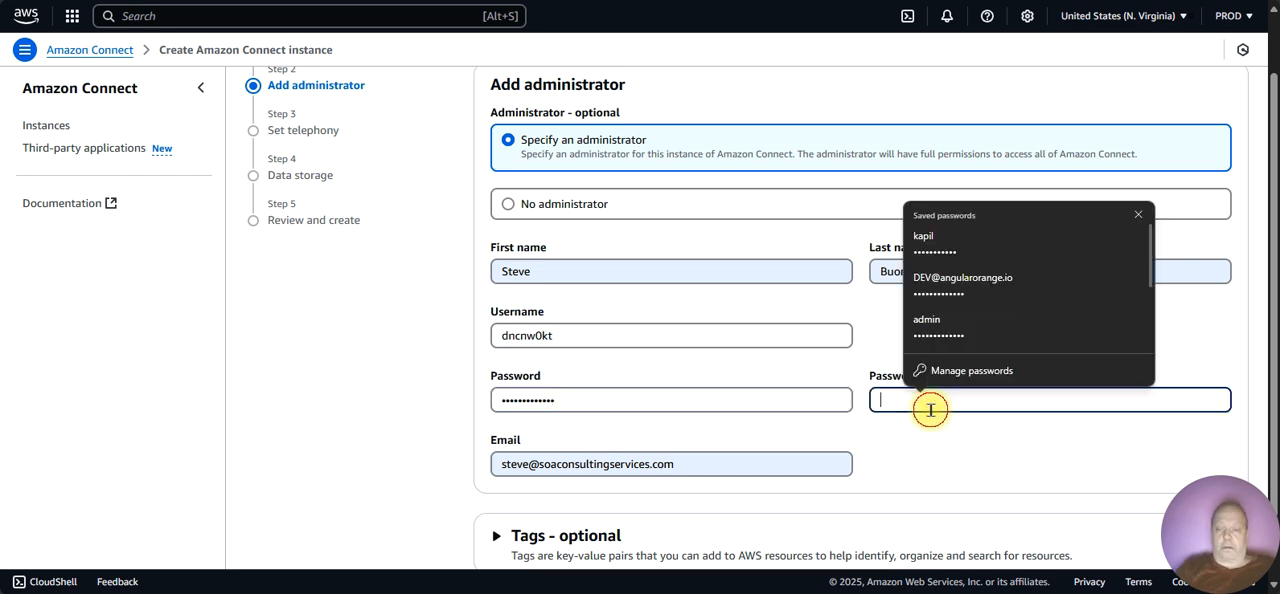
text(•••••)
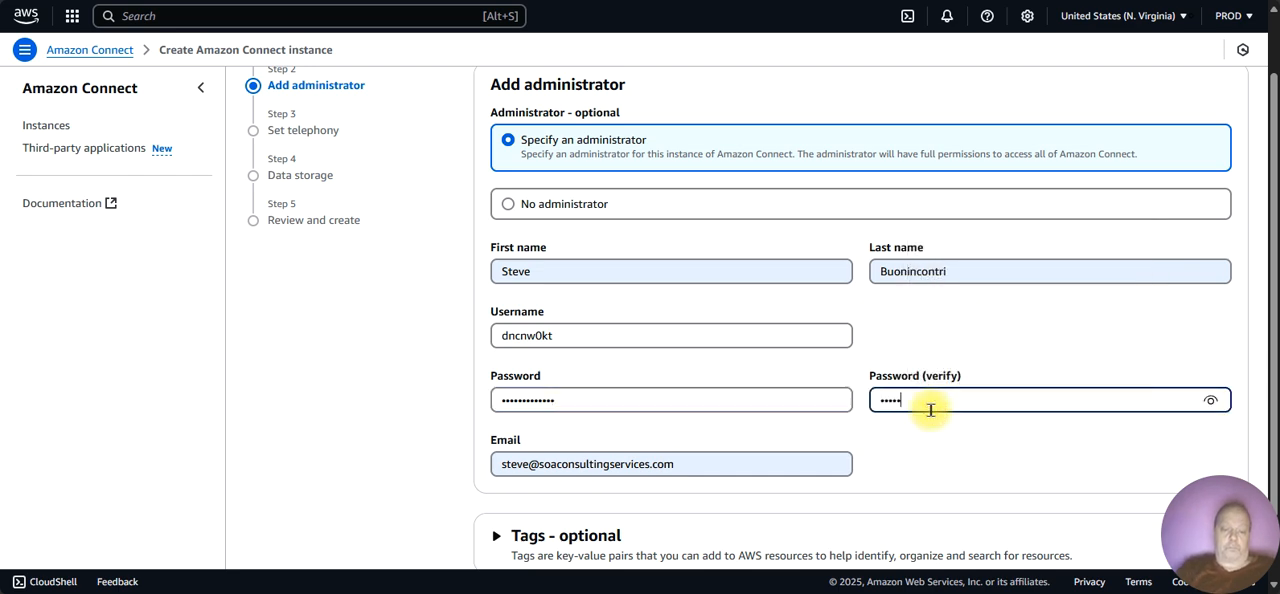
text(•••••)
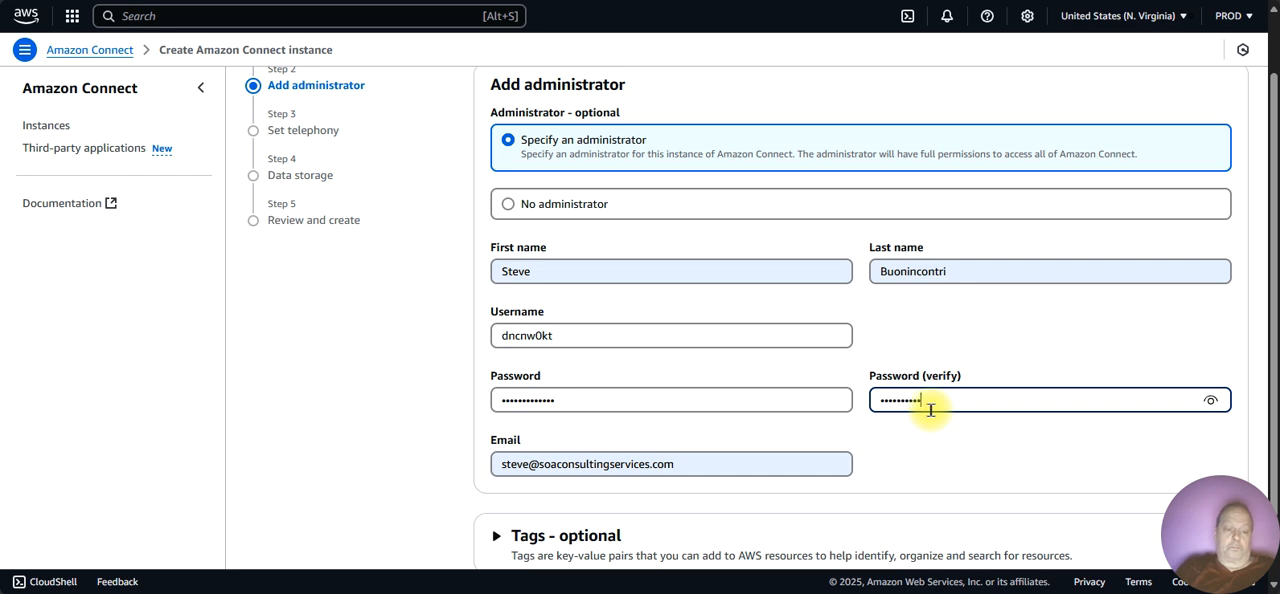
text(•••)
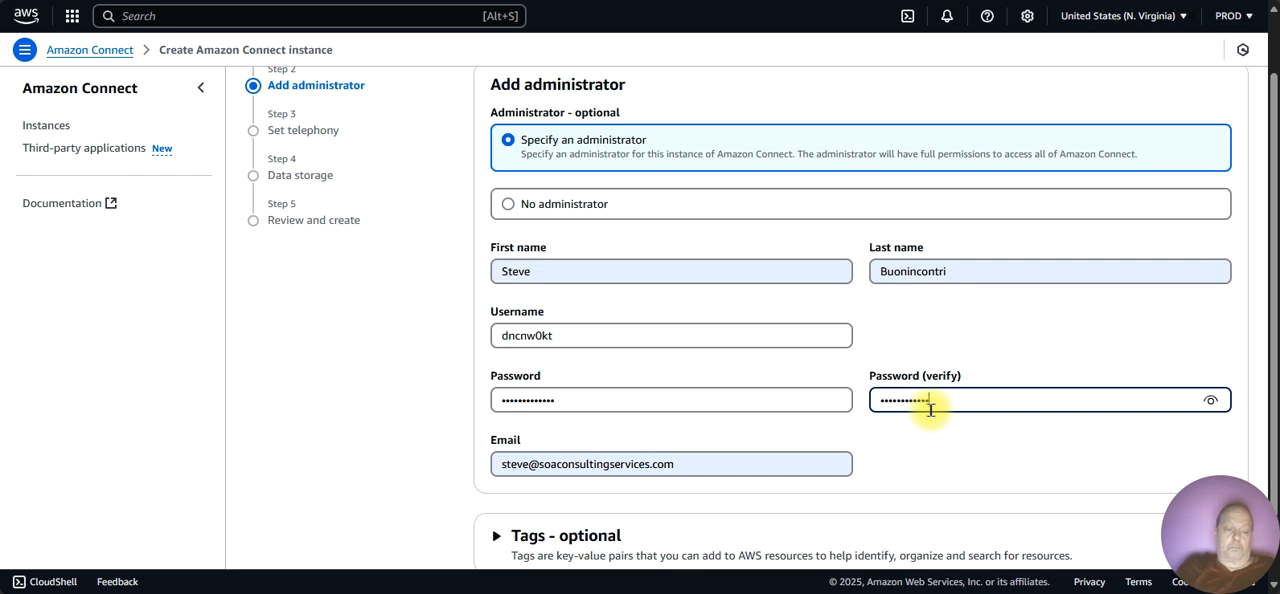
Step: Change the administrator's e-mail to the address on the hometask.io domain
click(812, 459)
key(BackSpace)
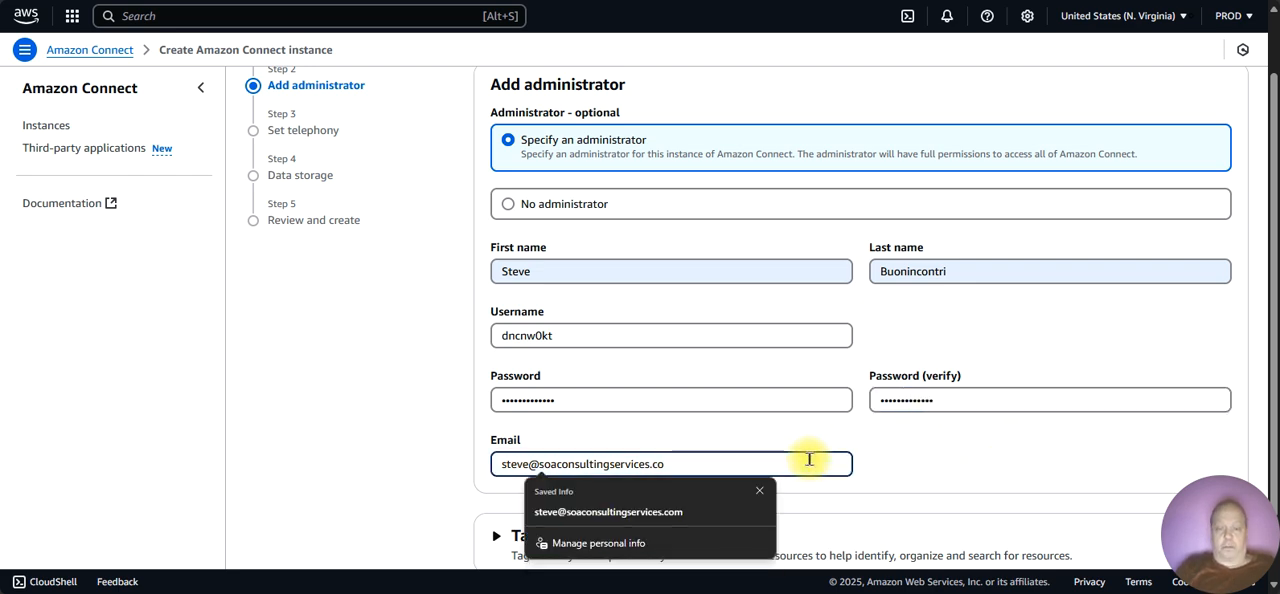
key(BackSpace)
key(BackSpace)
key(BackSpace)
key(BackSpace)
key(BackSpace)
key(BackSpace)
key(BackSpace)
key(BackSpace)
key(BackSpace)
key(BackSpace)
key(BackSpace)
key(BackSpace)
key(BackSpace)
key(BackSpace)
key(BackSpace)
key(BackSpace)
key(BackSpace)
key(BackSpace)
key(BackSpace)
key(BackSpace)
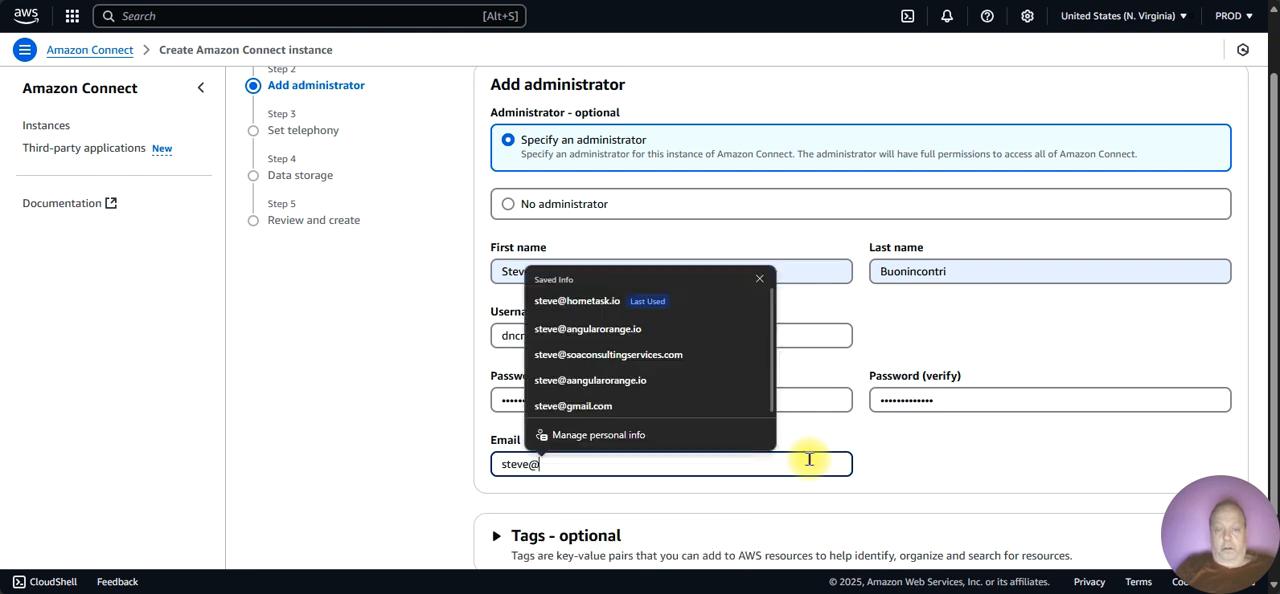
text(home)
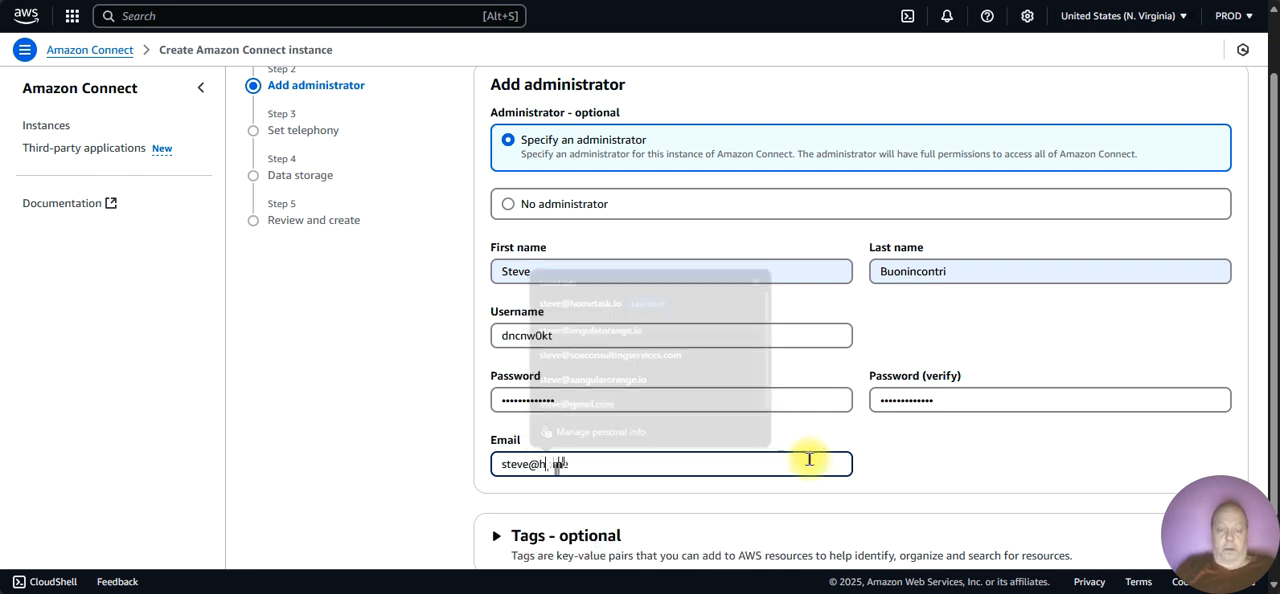
text(task)
key(Num_Lock)
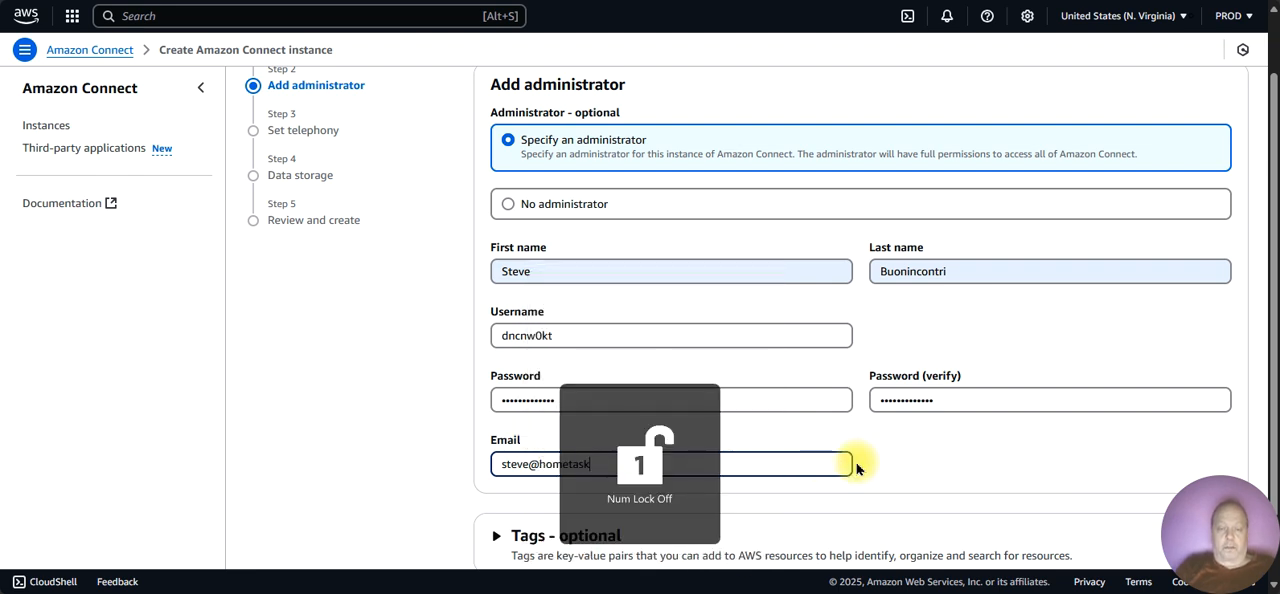
text(.)
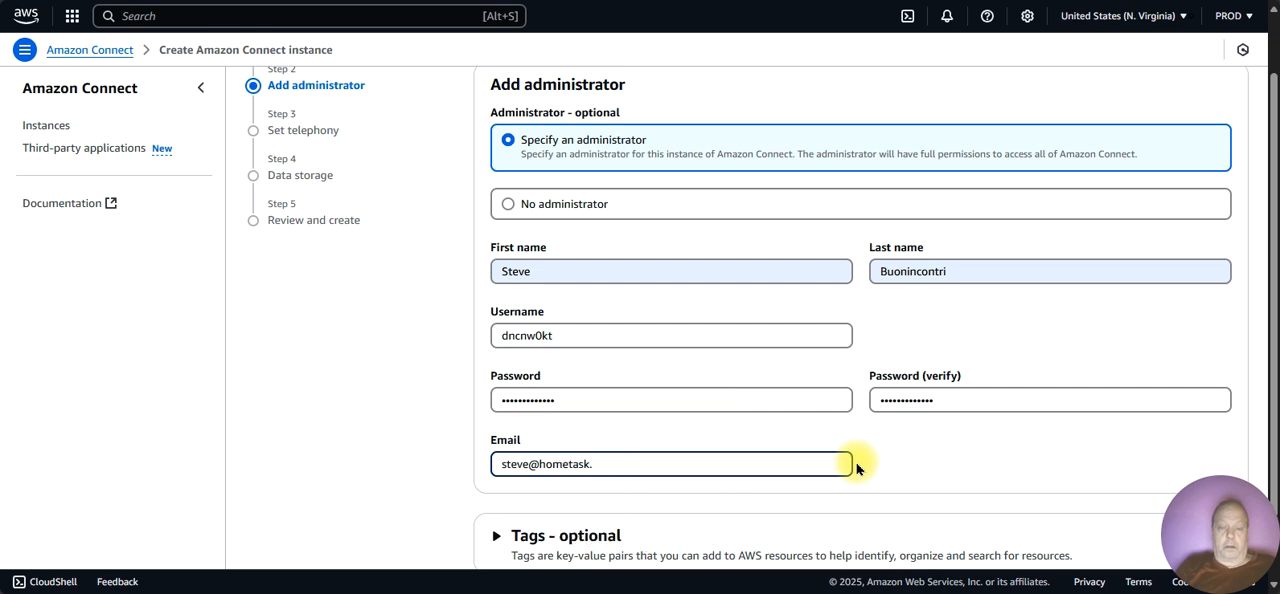
text(io)
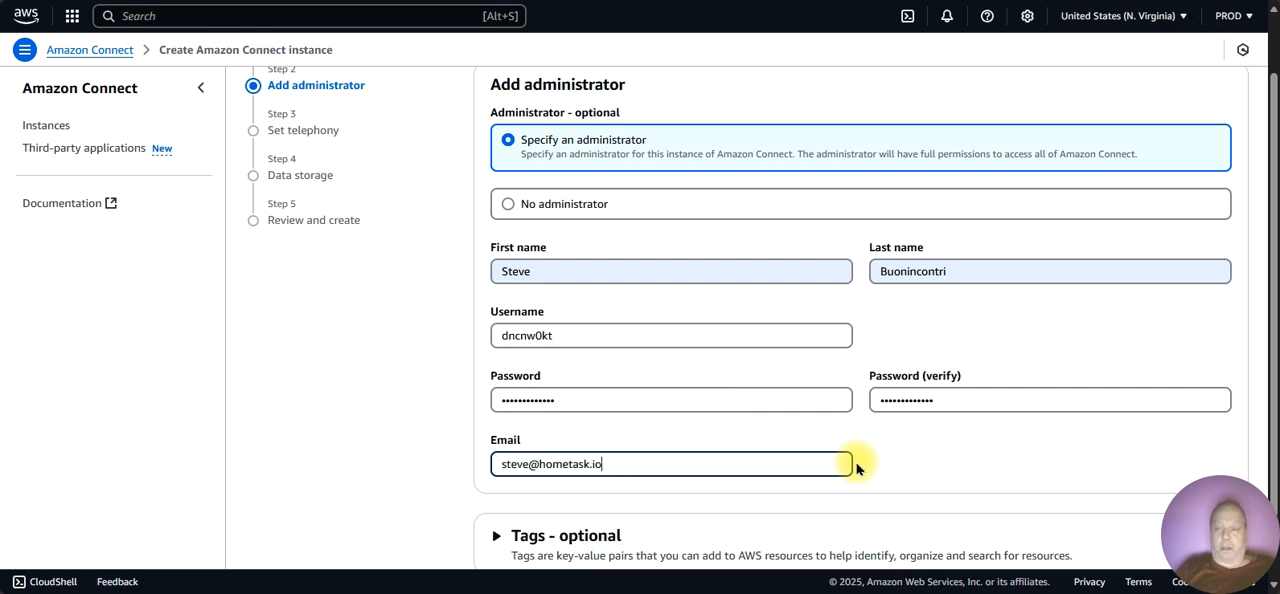
Step: Expand the optional tags section below the administrator details
drag(1275, 396, 1273, 452)
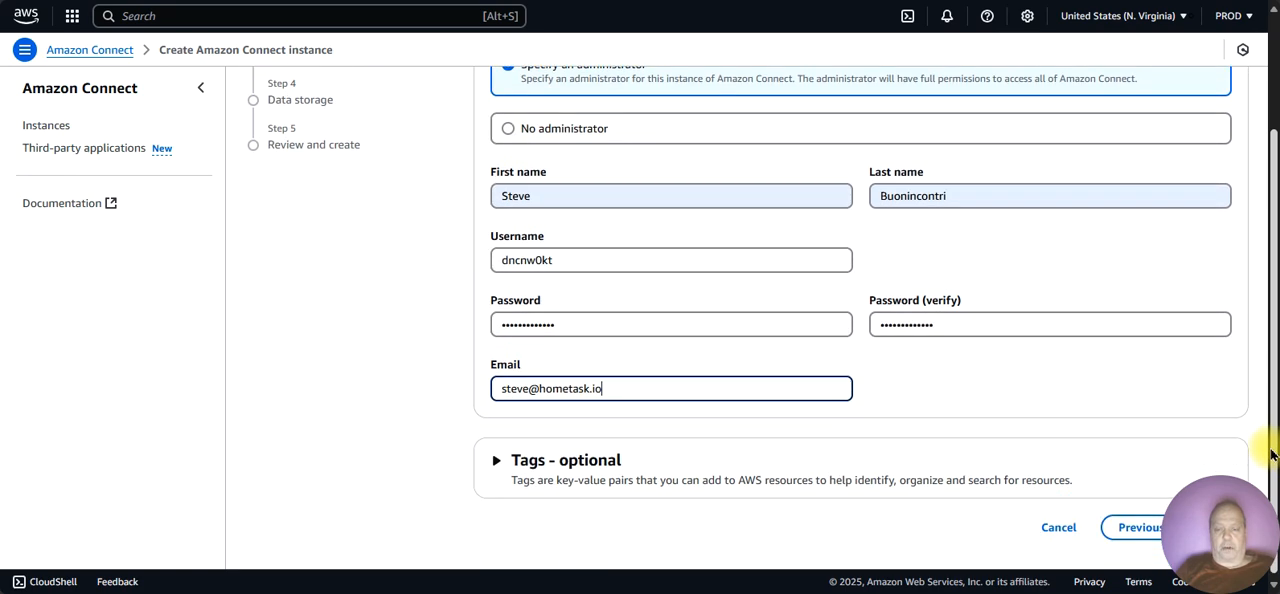
click(533, 466)
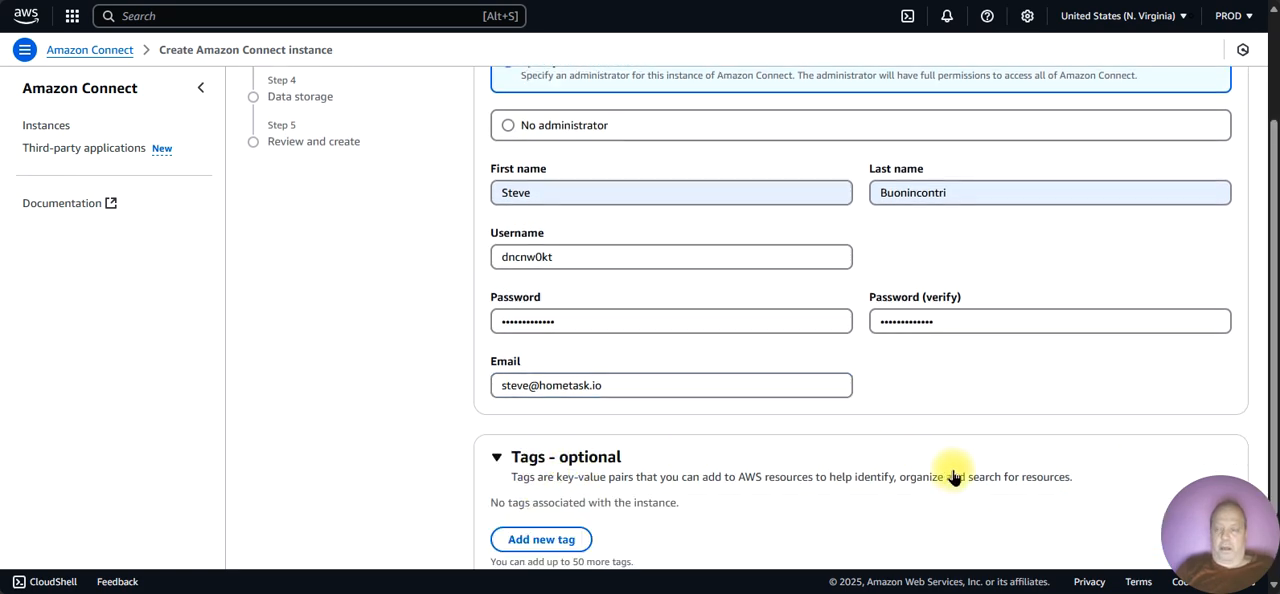
drag(1271, 400, 1270, 492)
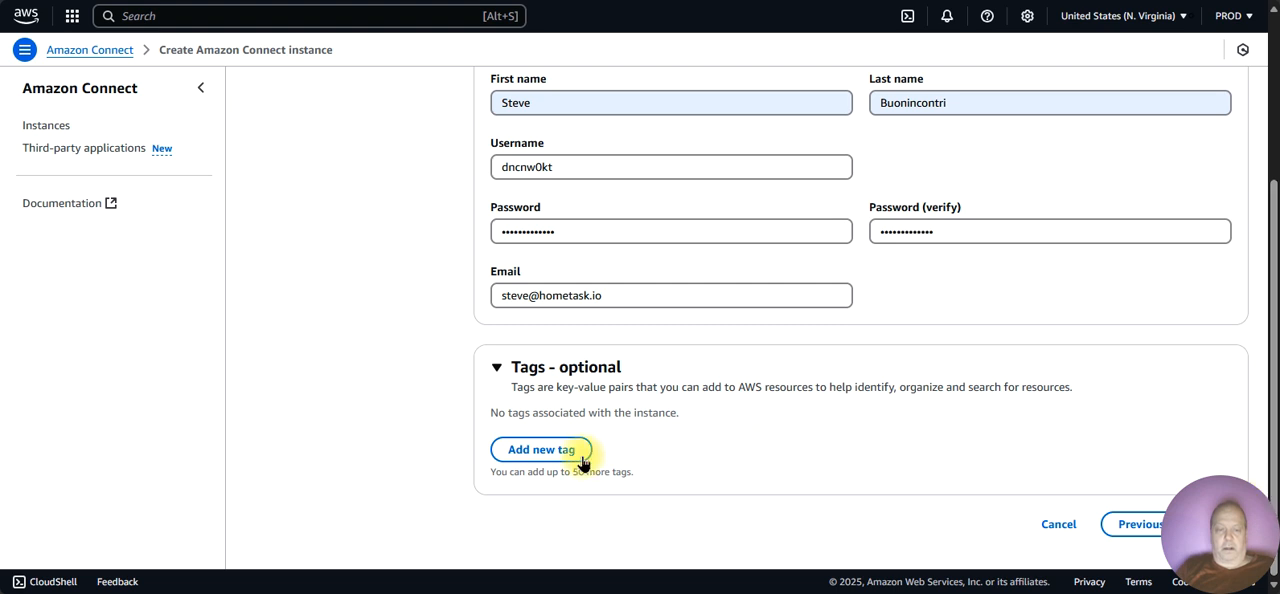
Step: Add an instance tag with the key name and the value hometask-2025
click(545, 452)
click(543, 445)
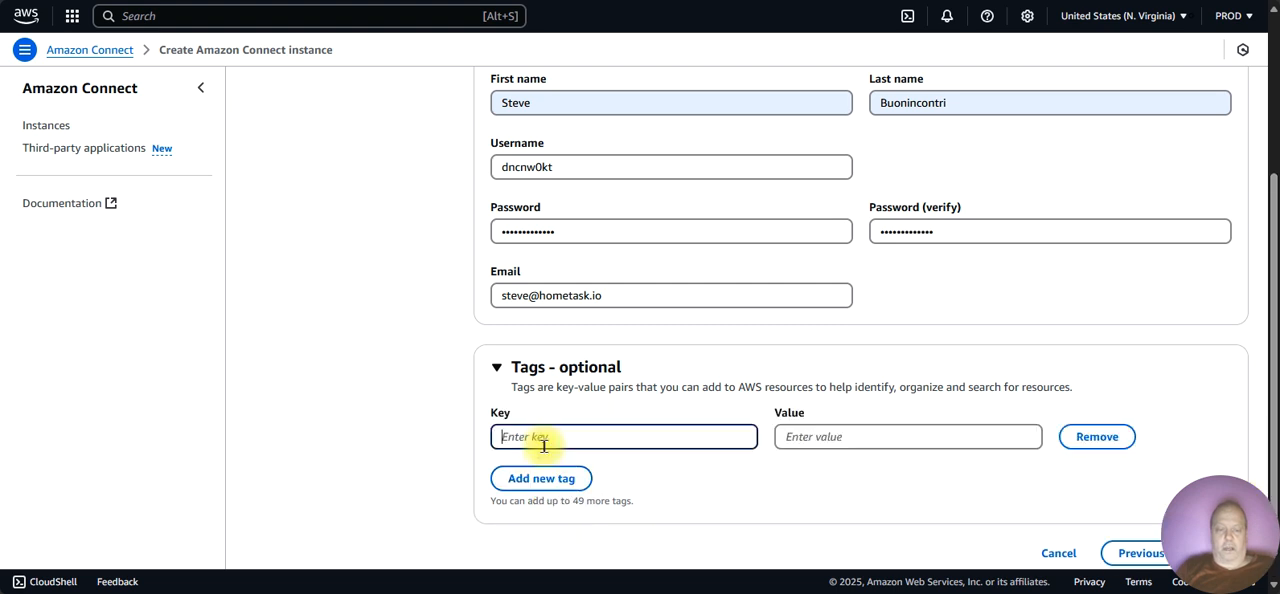
text(name)
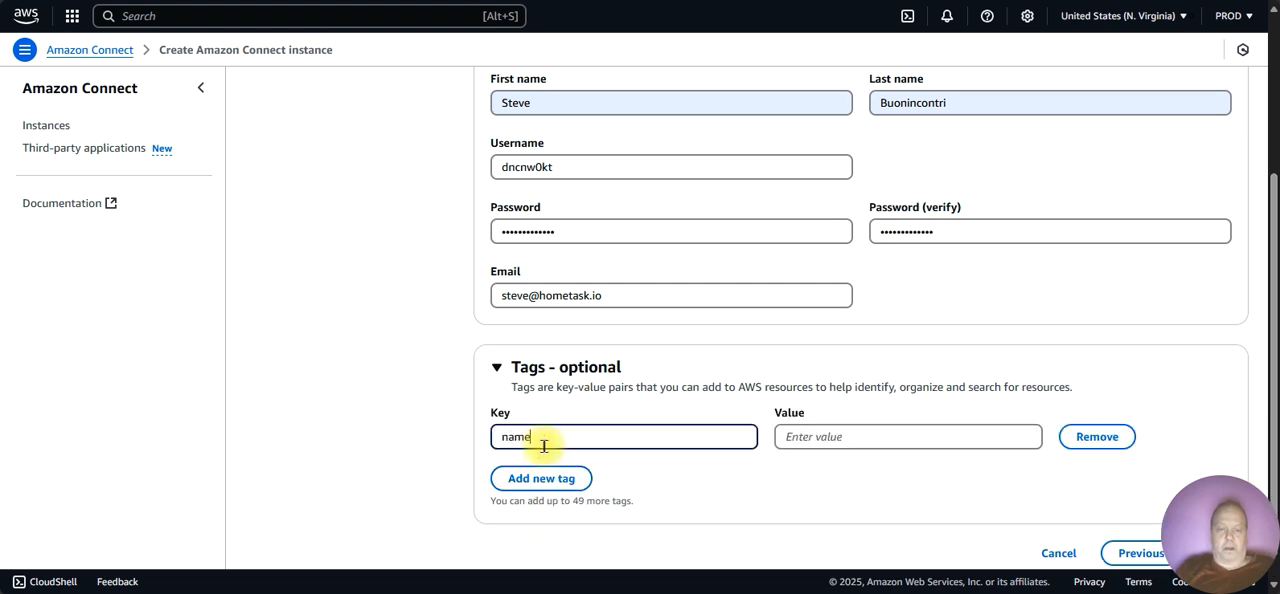
click(857, 425)
text(hometask)
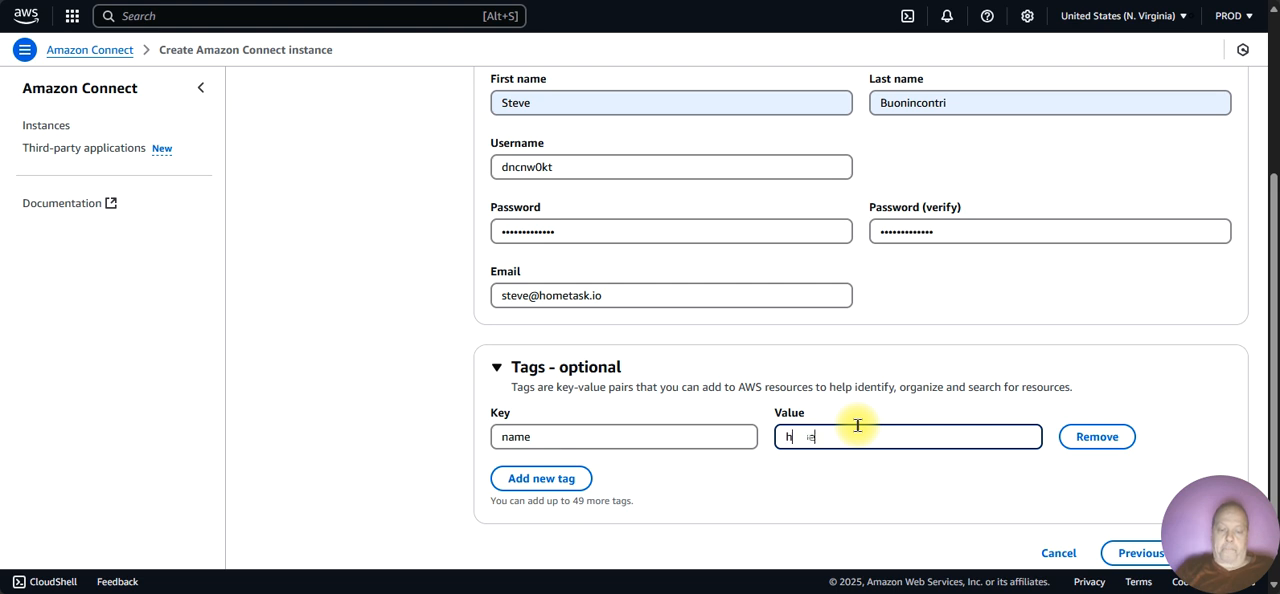
text(-)
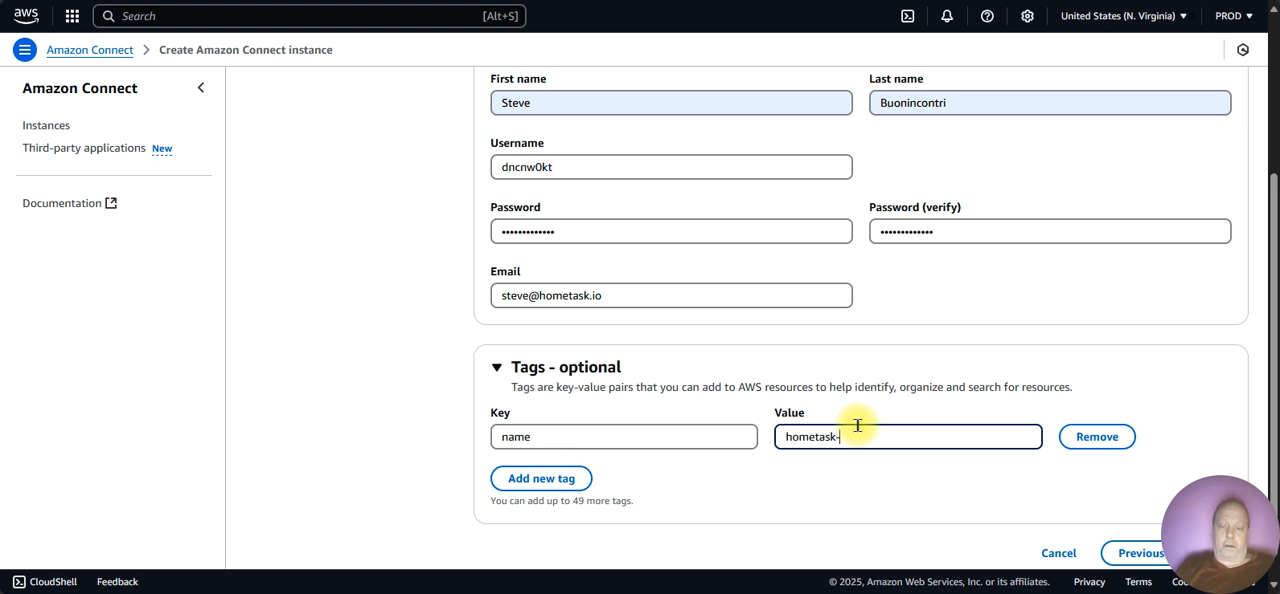
text(2025)
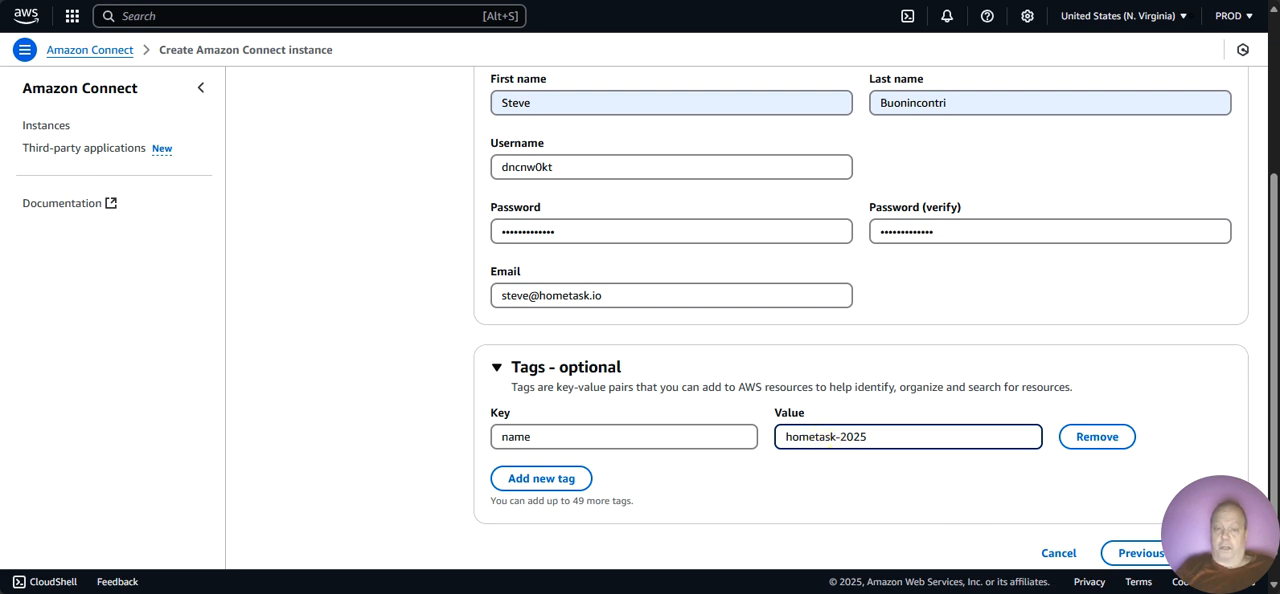
Step: Accept the administrator details and continue to data storage, keeping both incoming and outgoing calls allowed in the telephony options
click(1222, 553)
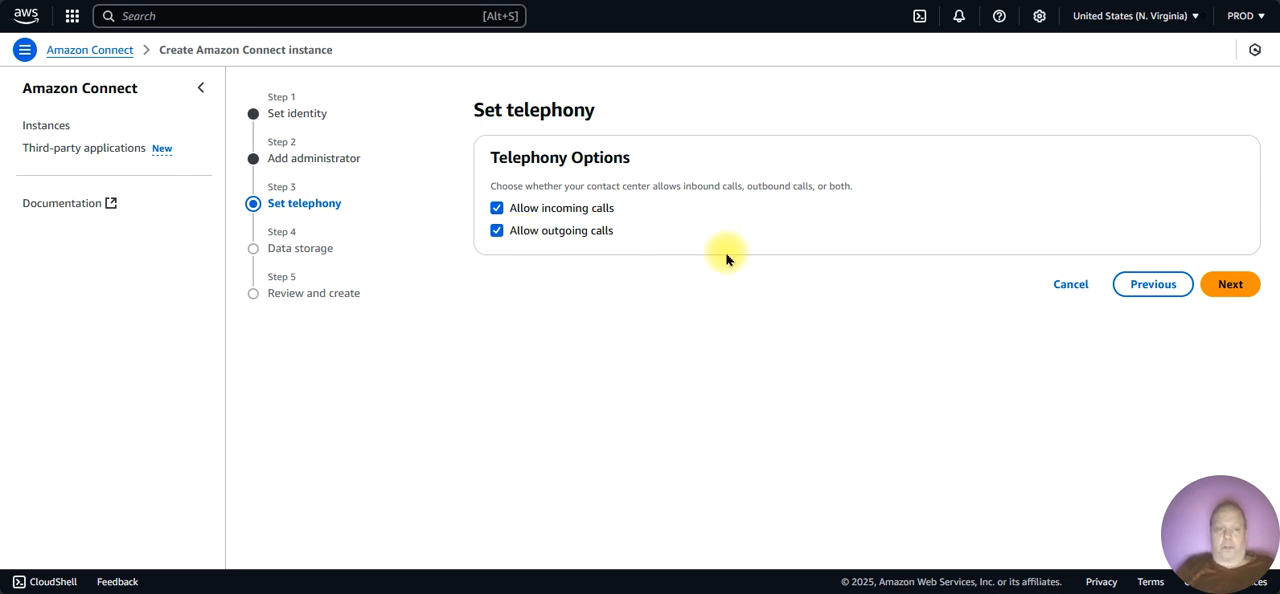
click(1229, 288)
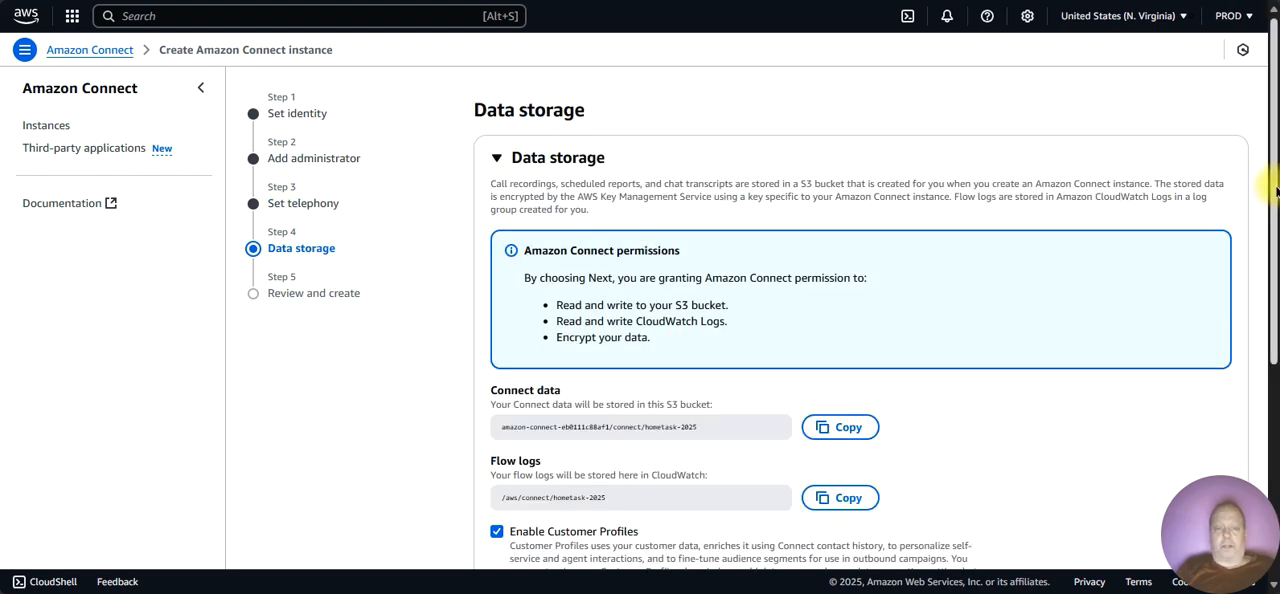
Step: Examine the S3 bucket, flow log location, Customer Profiles and Email options under magnification, then close the Magnifier
mouse_move(1274, 200)
mouse_down()
mouse_move(1274, 228)
mouse_move(1271, 203)
mouse_up()
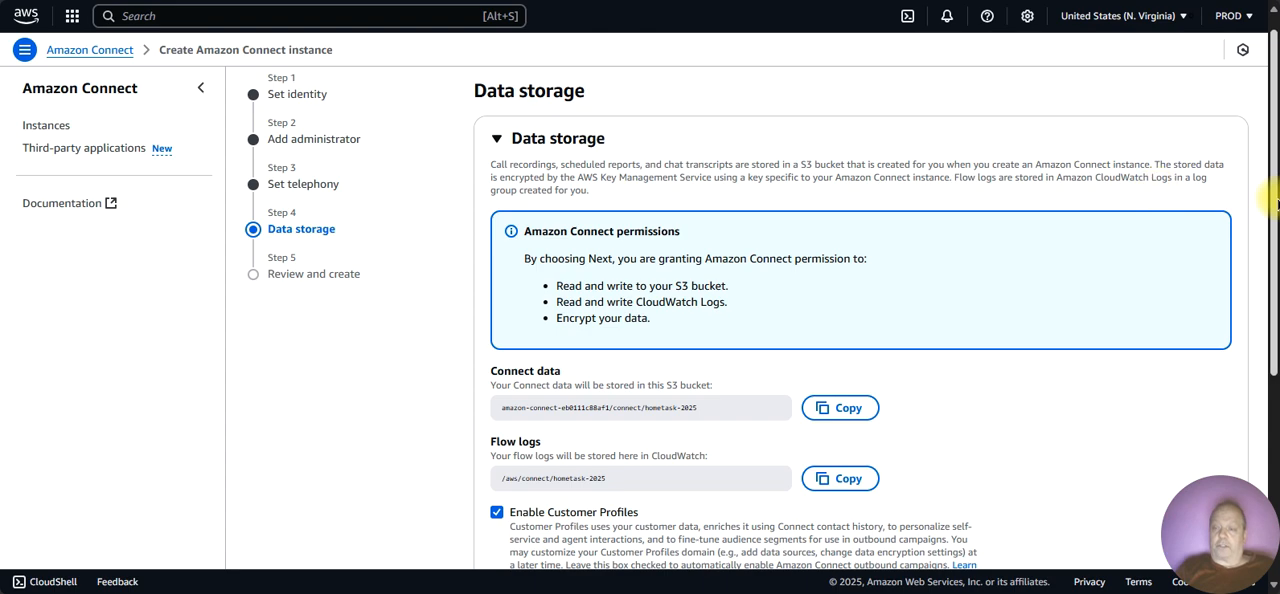
drag(1276, 204, 1262, 334)
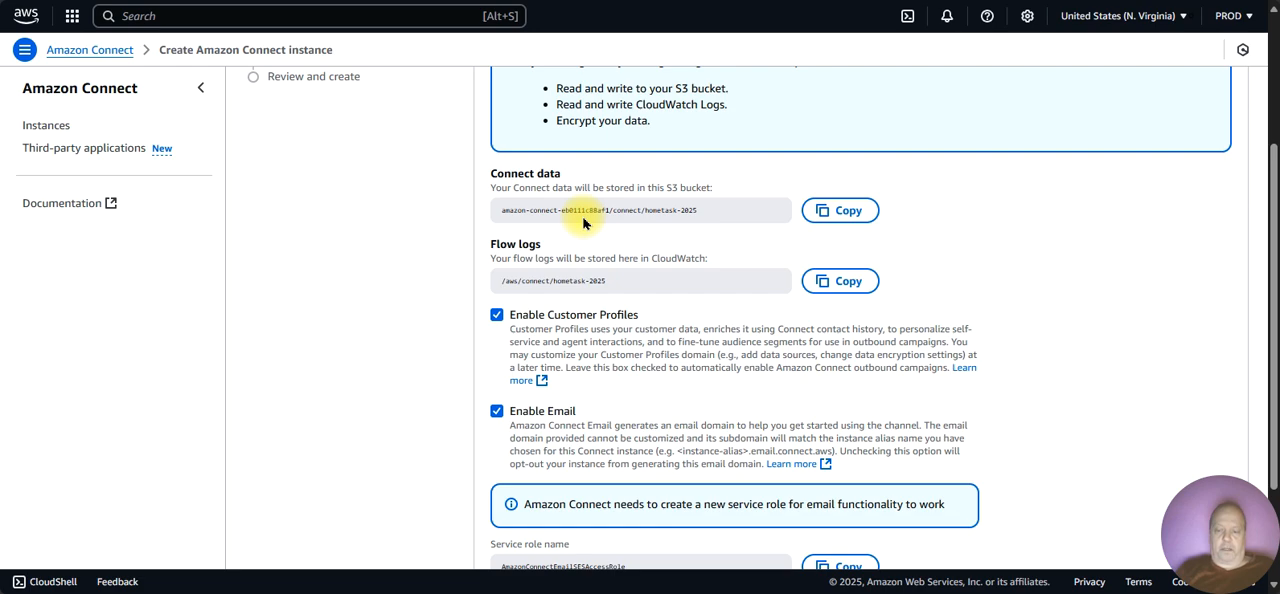
key(super+plus)
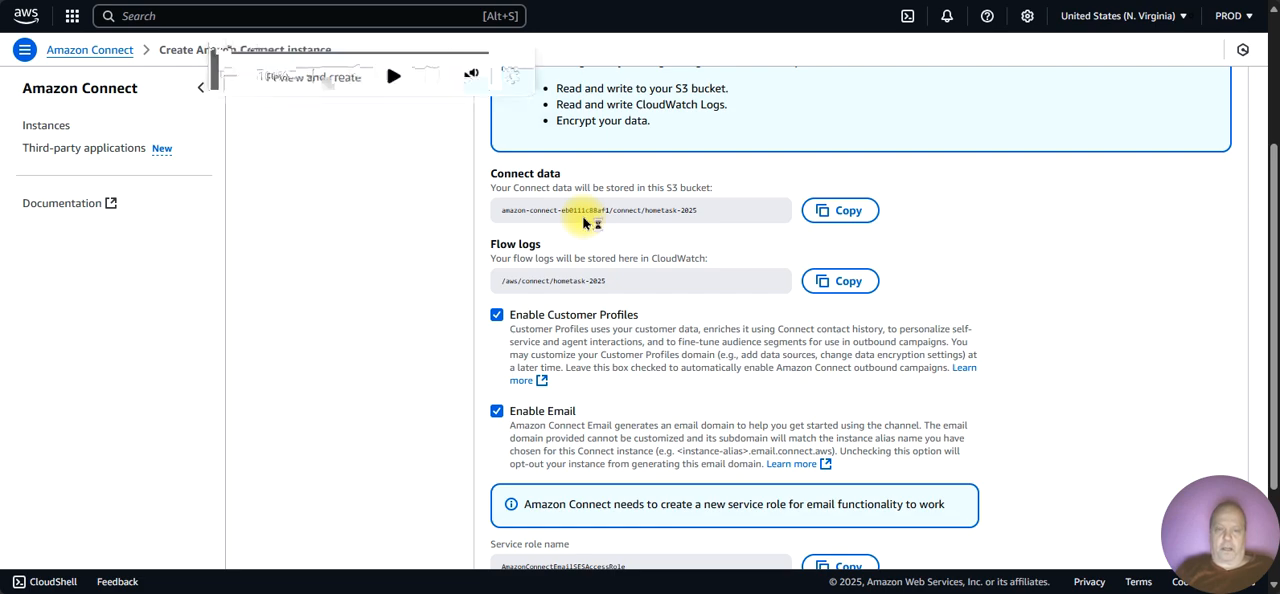
click(313, 76)
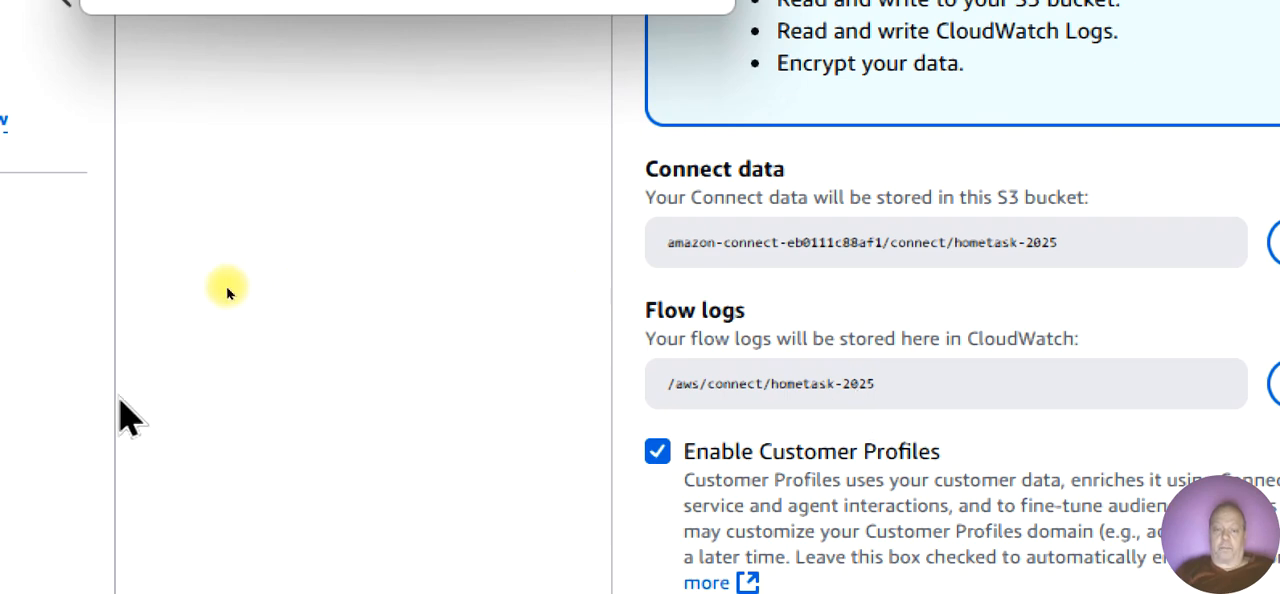
scroll(228, 292, down, 3)
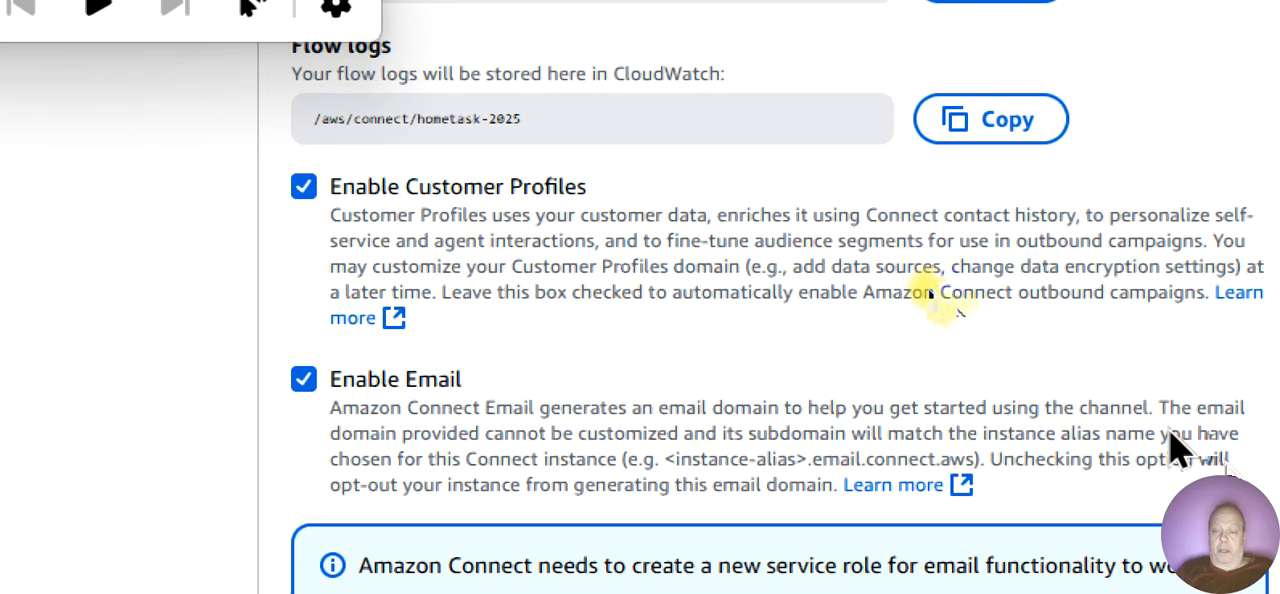
scroll(961, 325, up, 2)
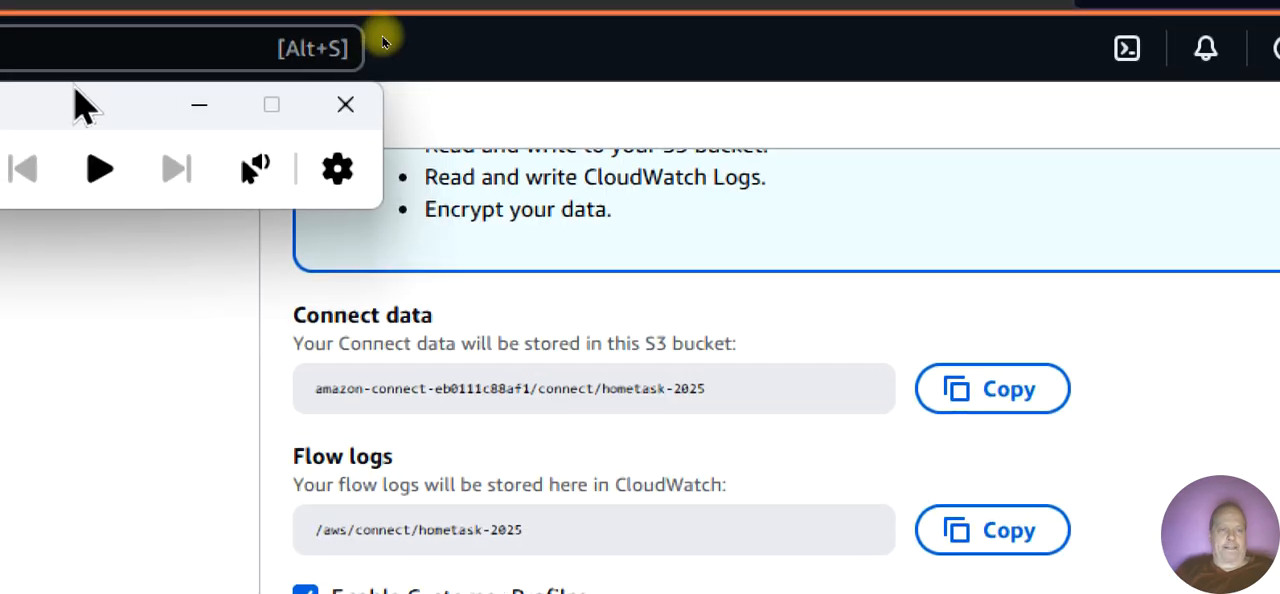
drag(80, 92, 288, 90)
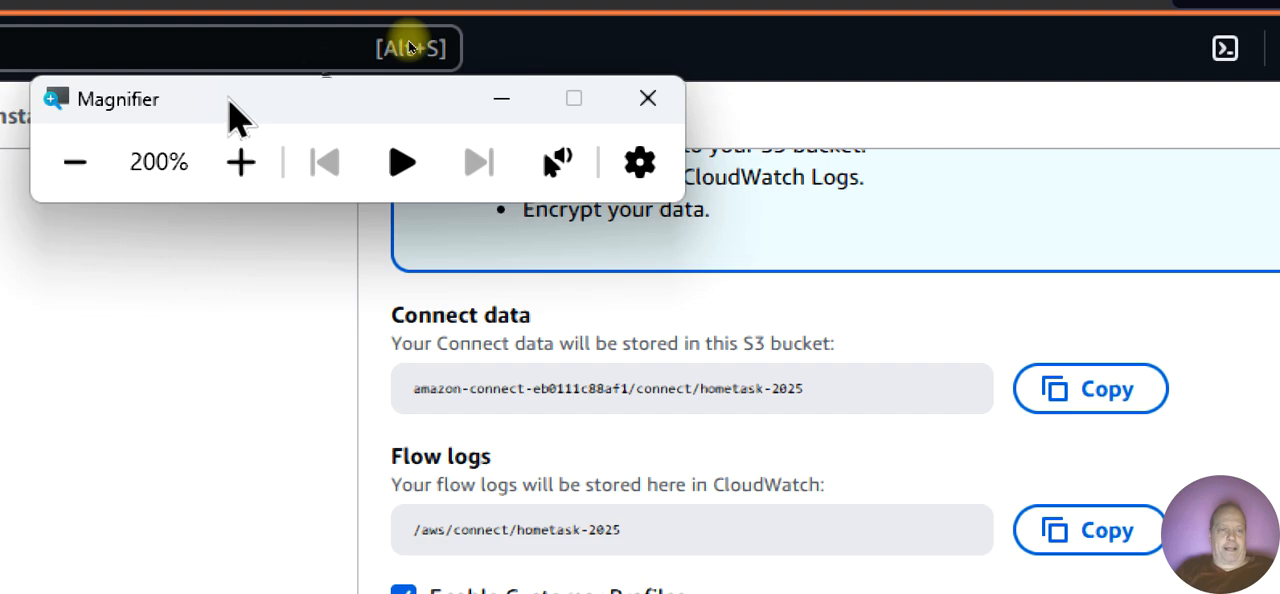
click(78, 168)
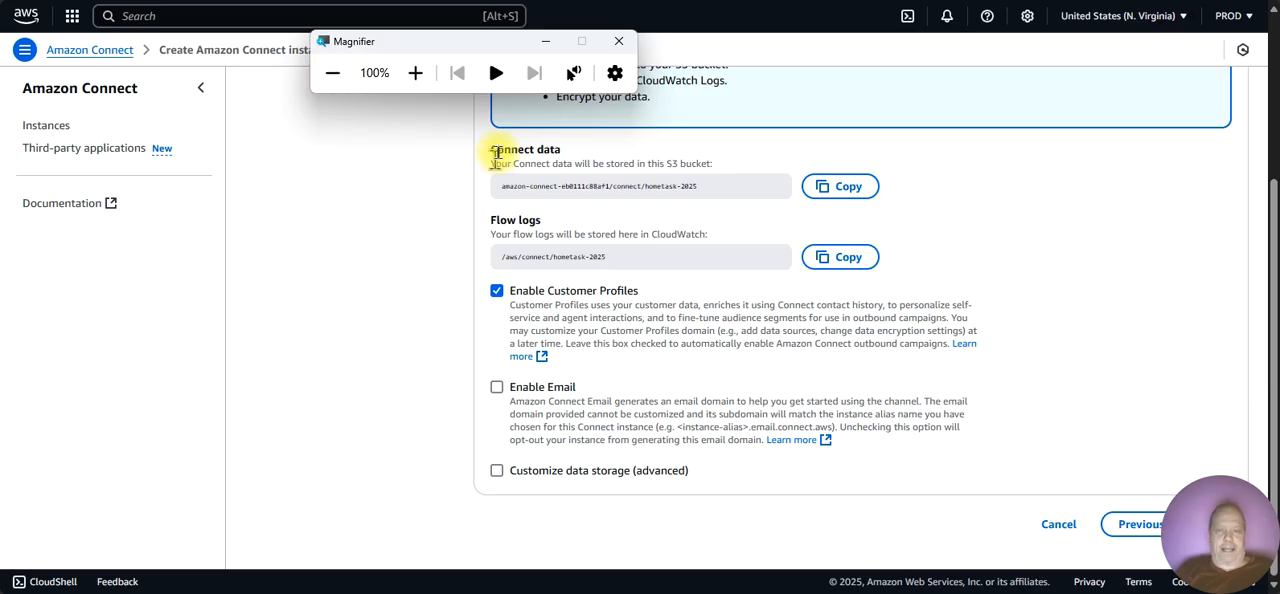
click(619, 42)
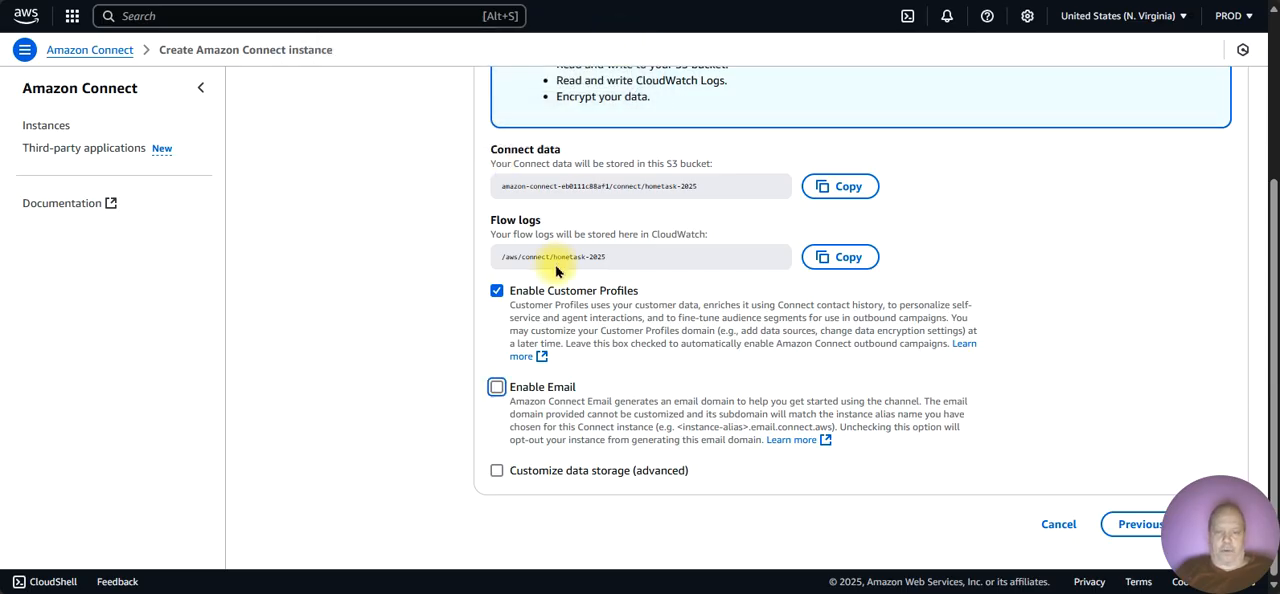
Step: Enable Email for the instance and turn on the advanced customization of data storage
click(497, 387)
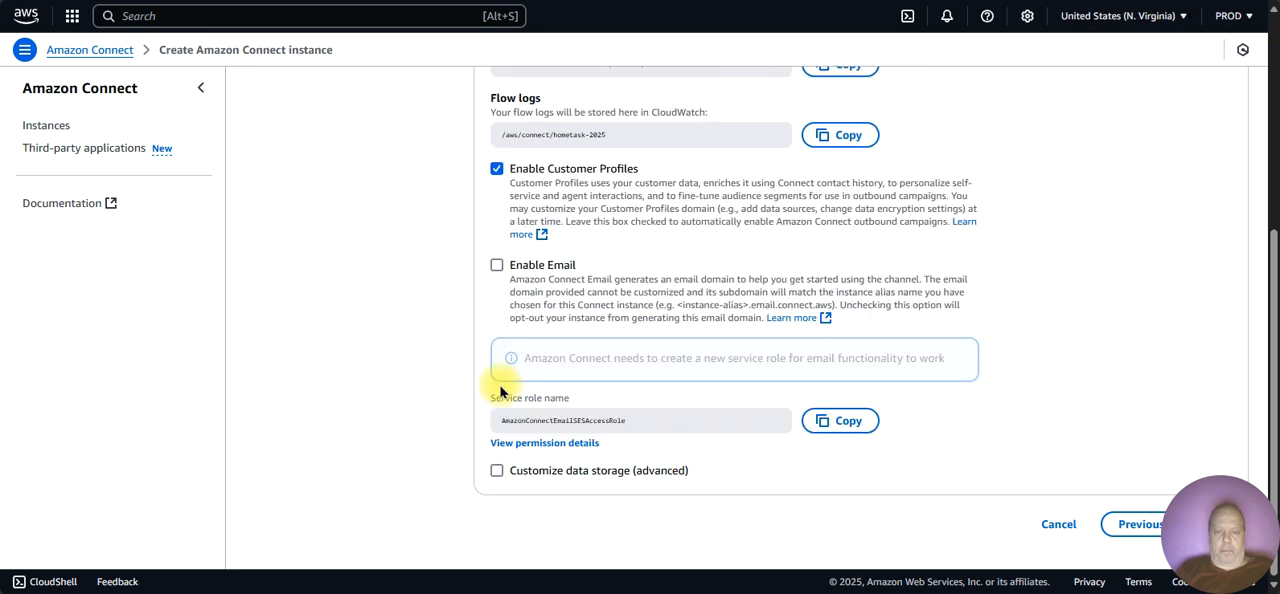
click(497, 470)
scroll(497, 470, down, 3)
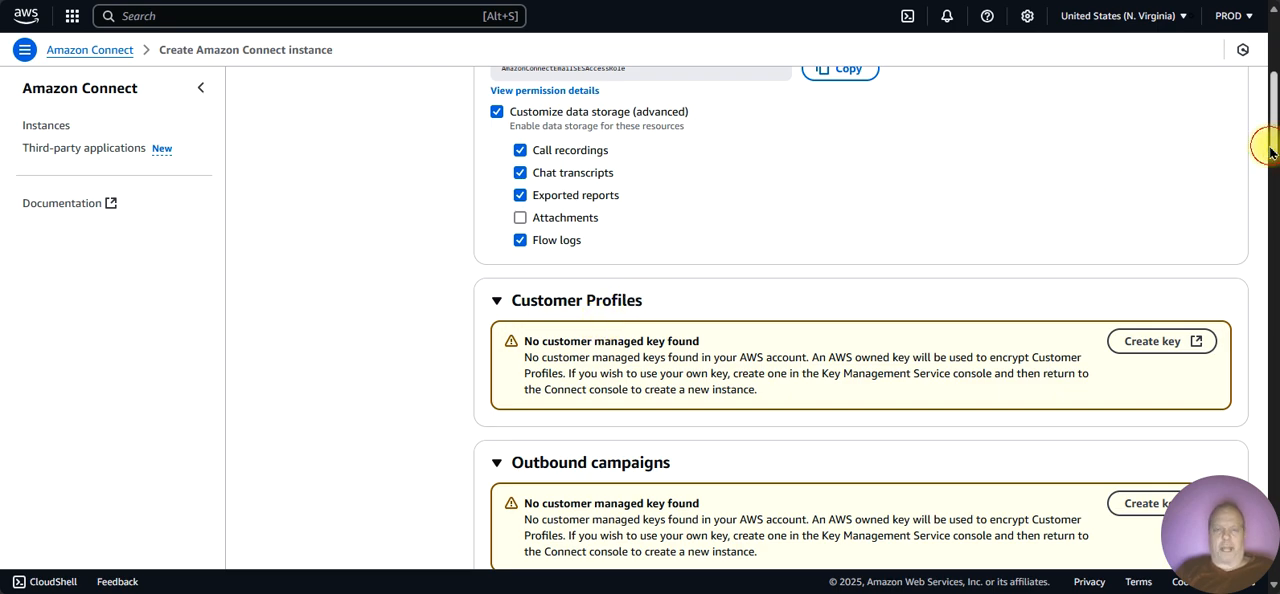
Step: Look through the customized storage settings from Customer Profiles to flow logs, keep the defaults, and continue to the final review
drag(1271, 152, 1267, 72)
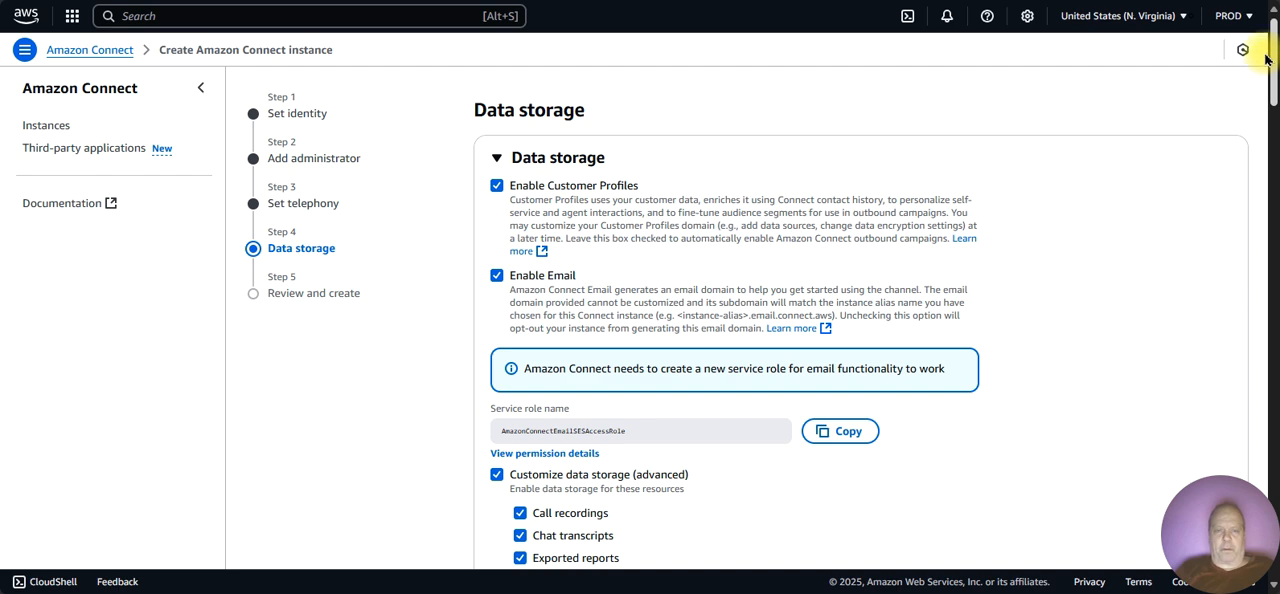
scroll(1262, 108, down, 2)
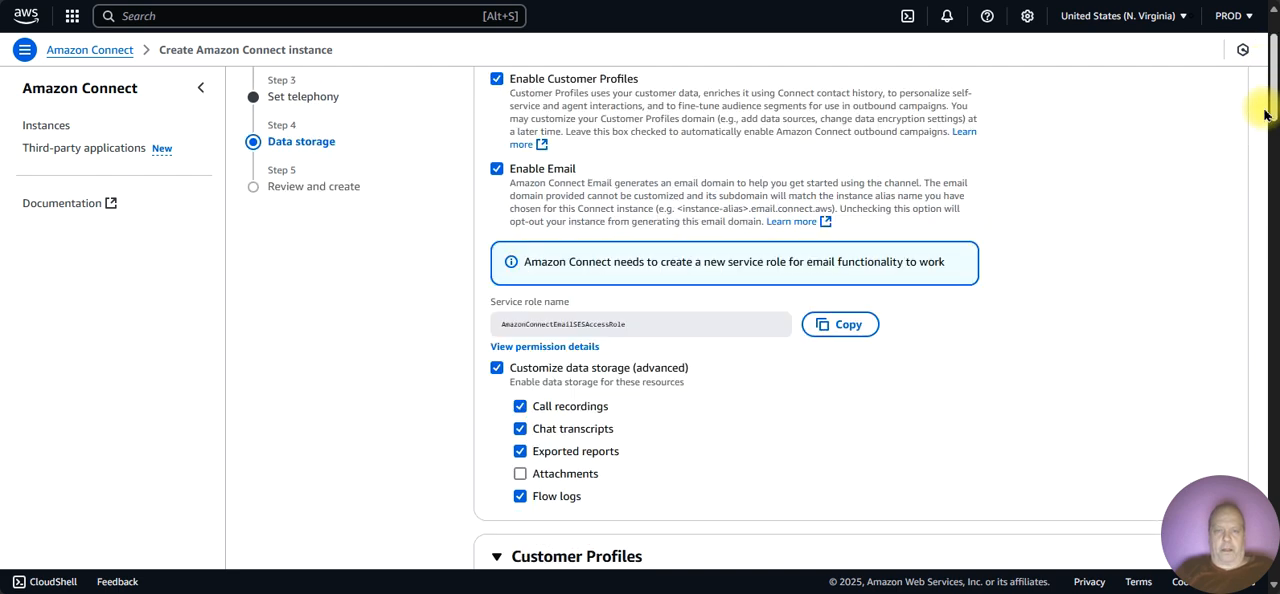
scroll(1265, 115, down, 3)
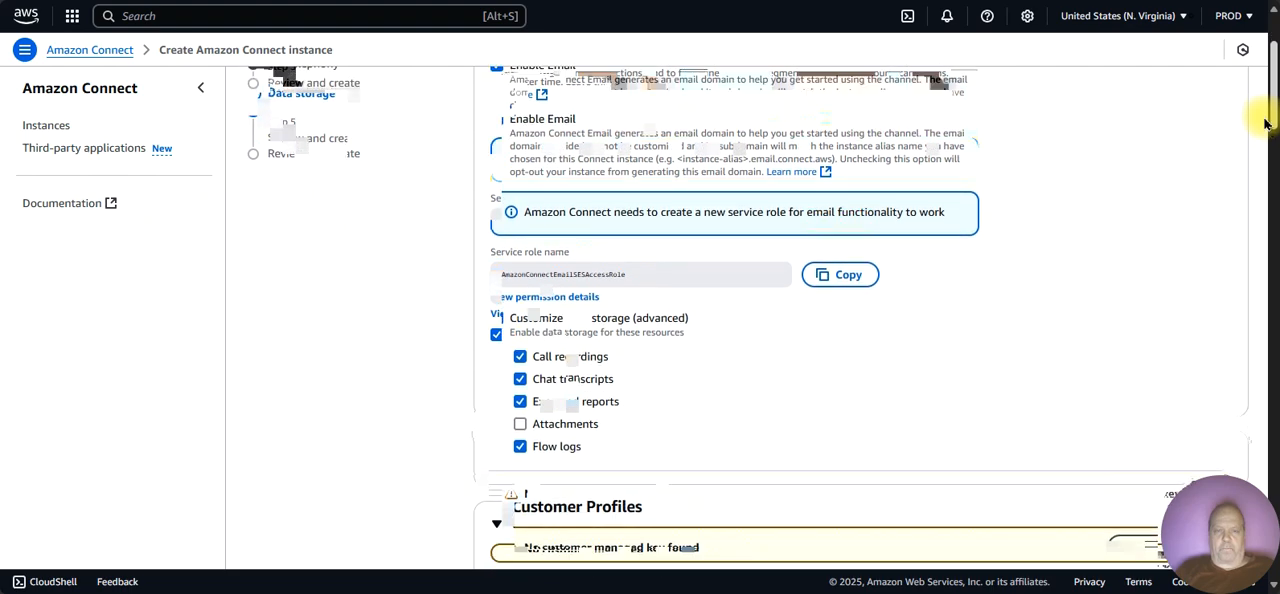
scroll(1264, 140, down, 4)
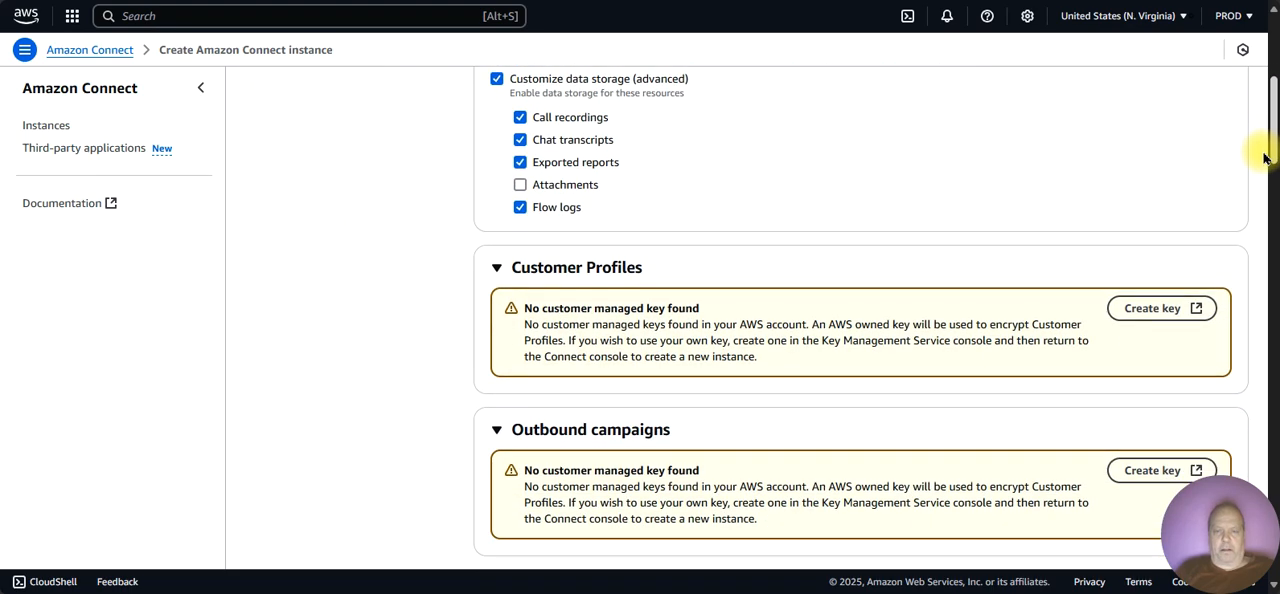
scroll(1263, 175, down, 2)
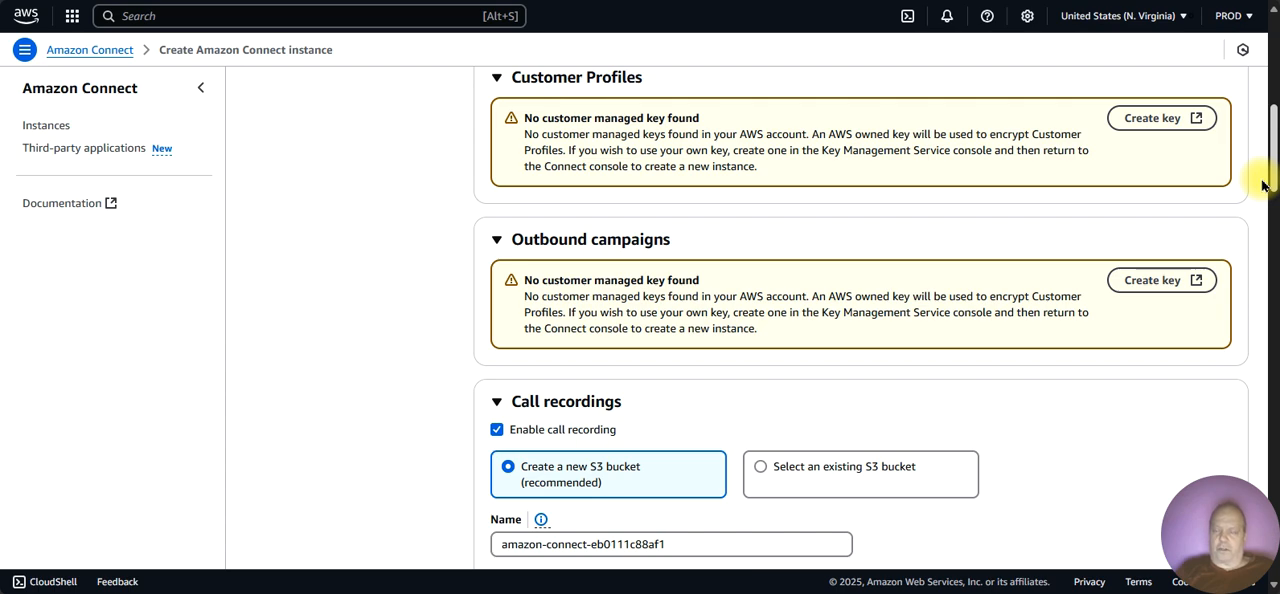
scroll(1263, 186, down, 1)
scroll(1263, 195, down, 3)
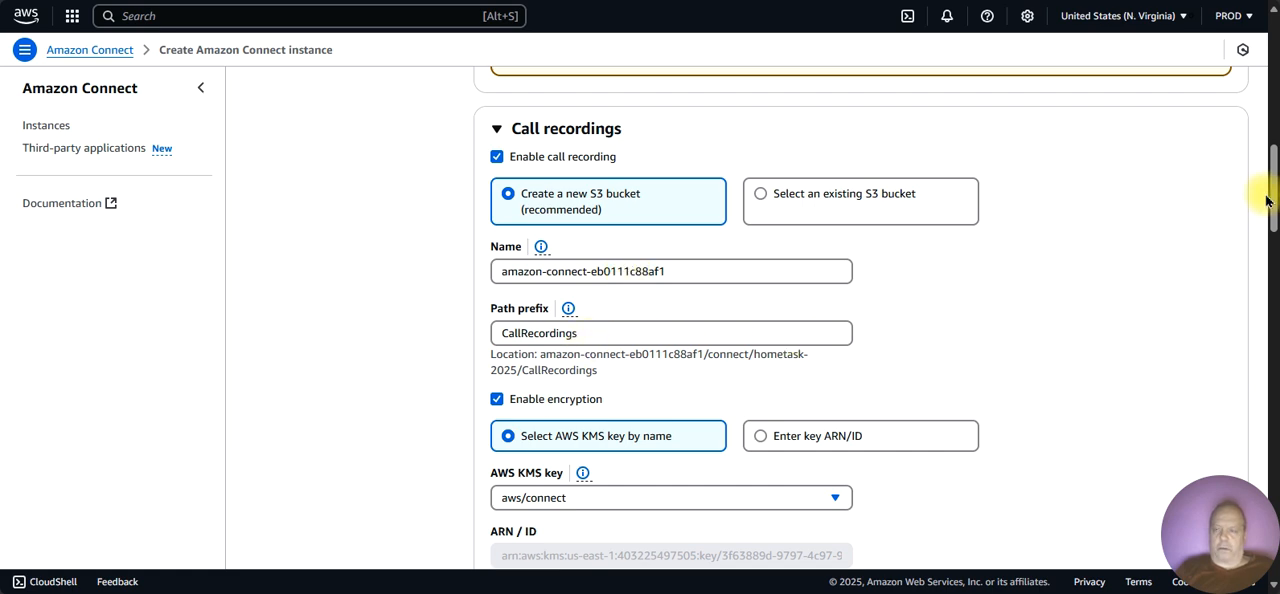
drag(1268, 202, 1272, 309)
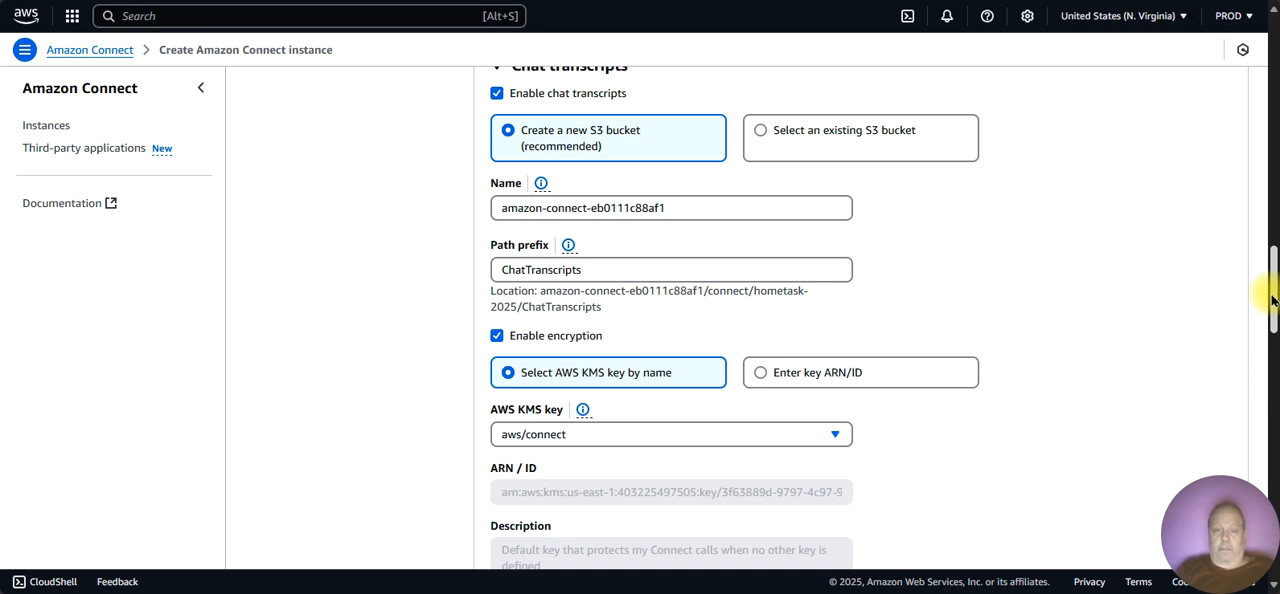
drag(1272, 300, 1266, 476)
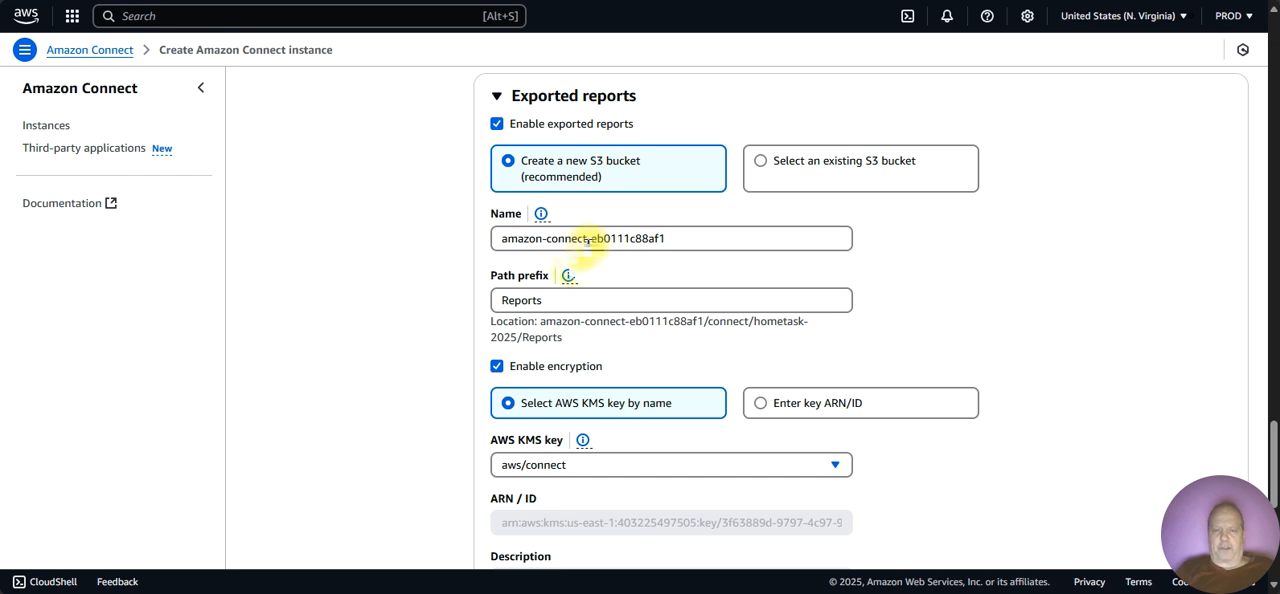
drag(548, 308, 505, 308)
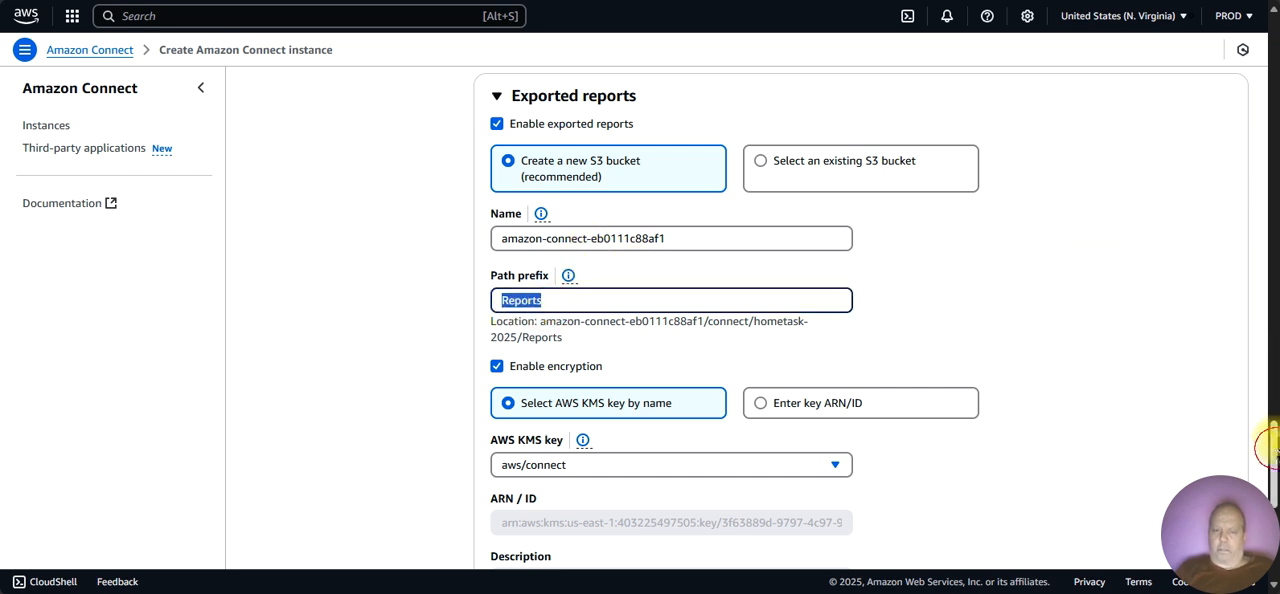
drag(1272, 443, 1272, 500)
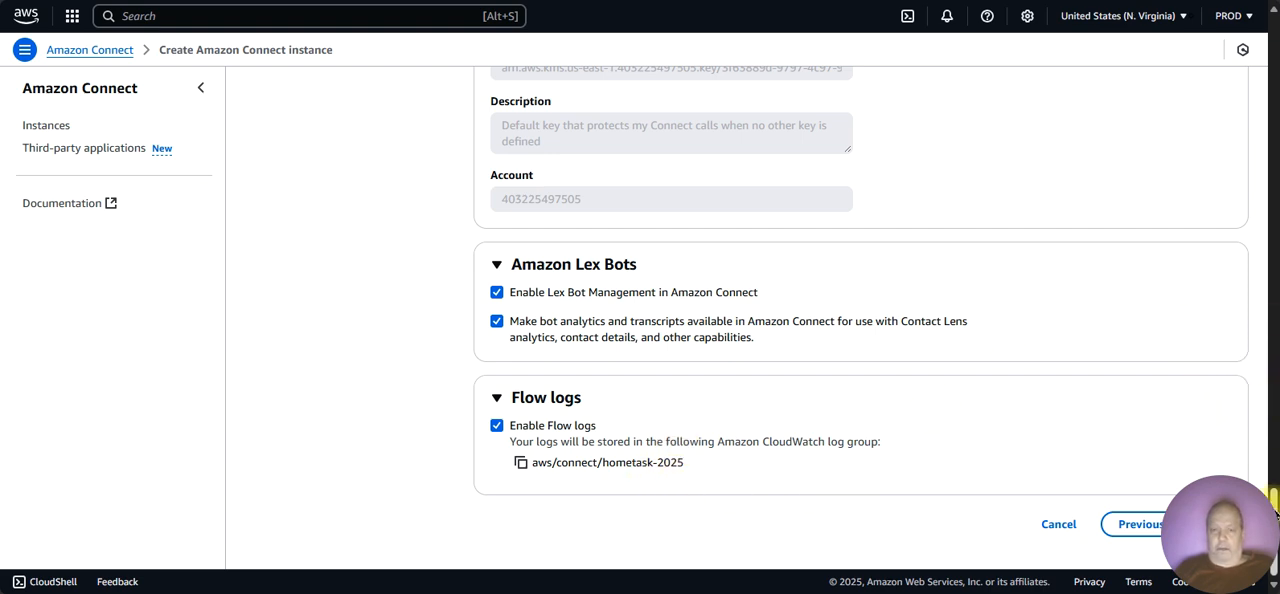
drag(1275, 497, 1277, 567)
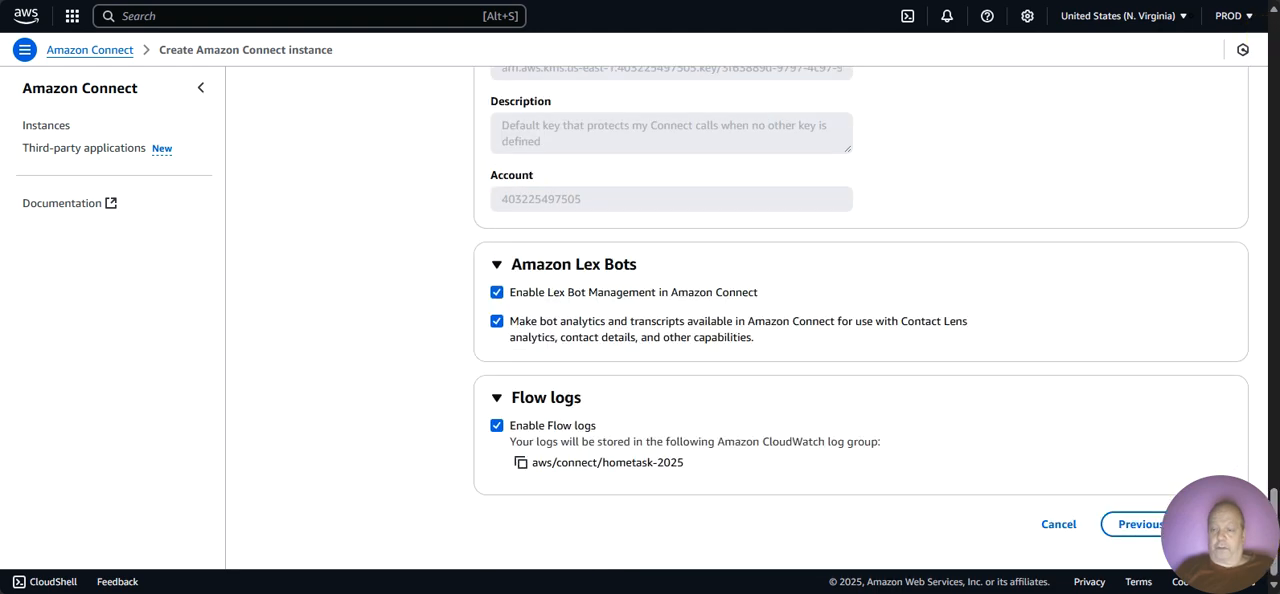
click(1218, 524)
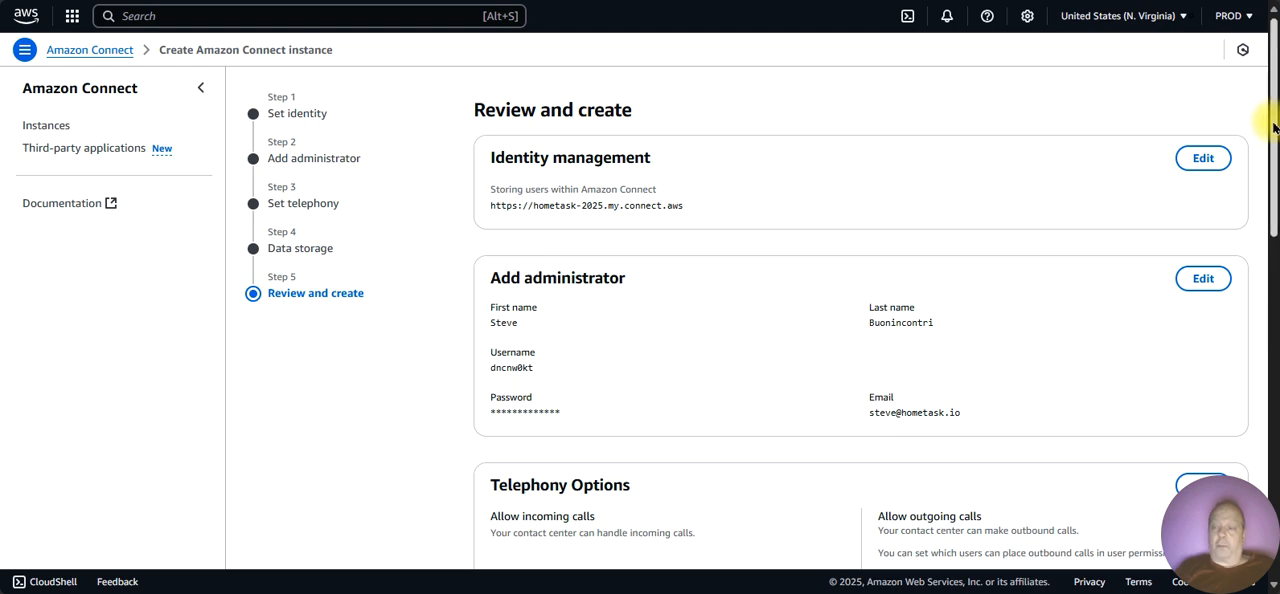
Step: Examine the review summary of telephony and data storage settings, and expand the tags section to check the tag
drag(1275, 127, 1271, 310)
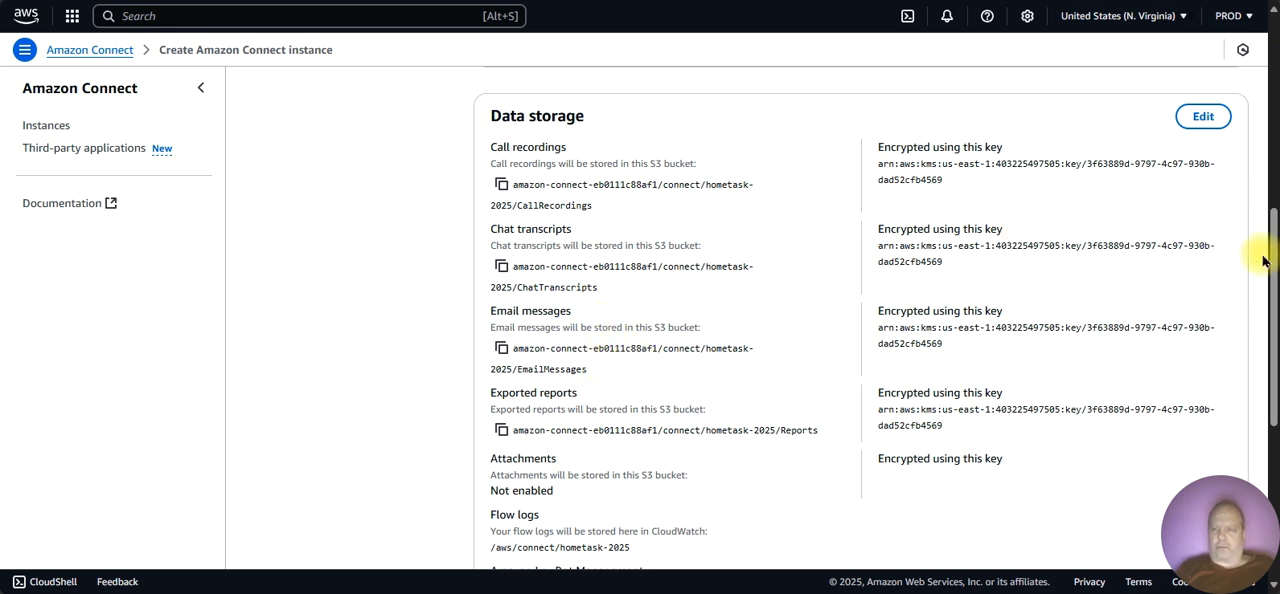
scroll(1268, 300, down, 2)
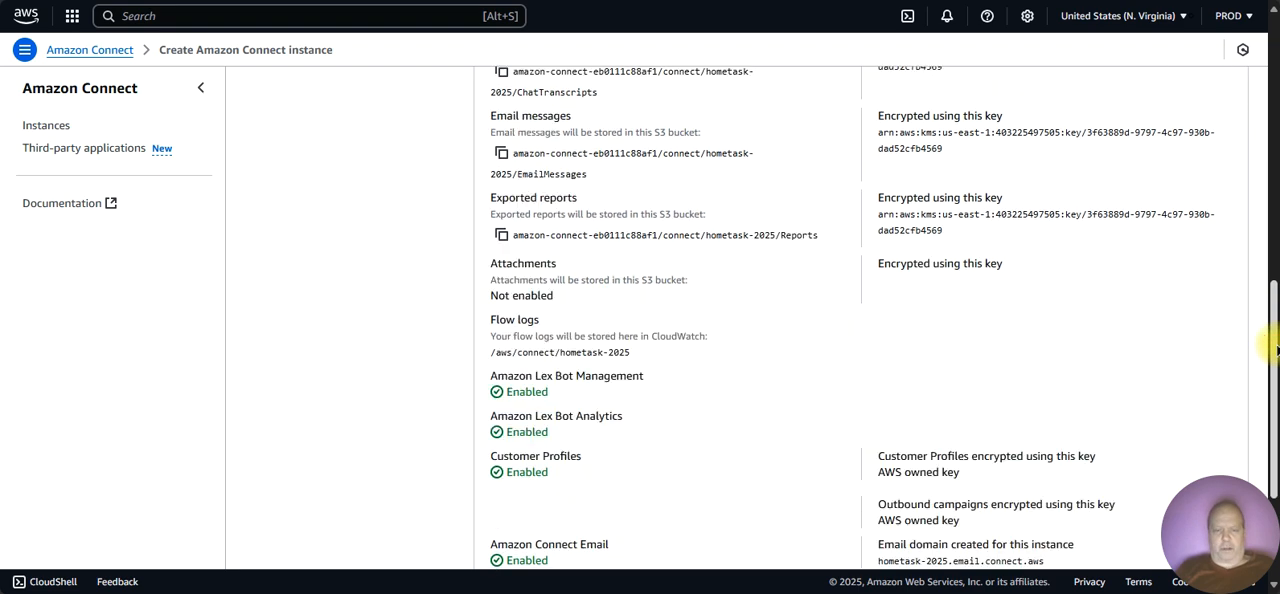
drag(1276, 348, 1272, 408)
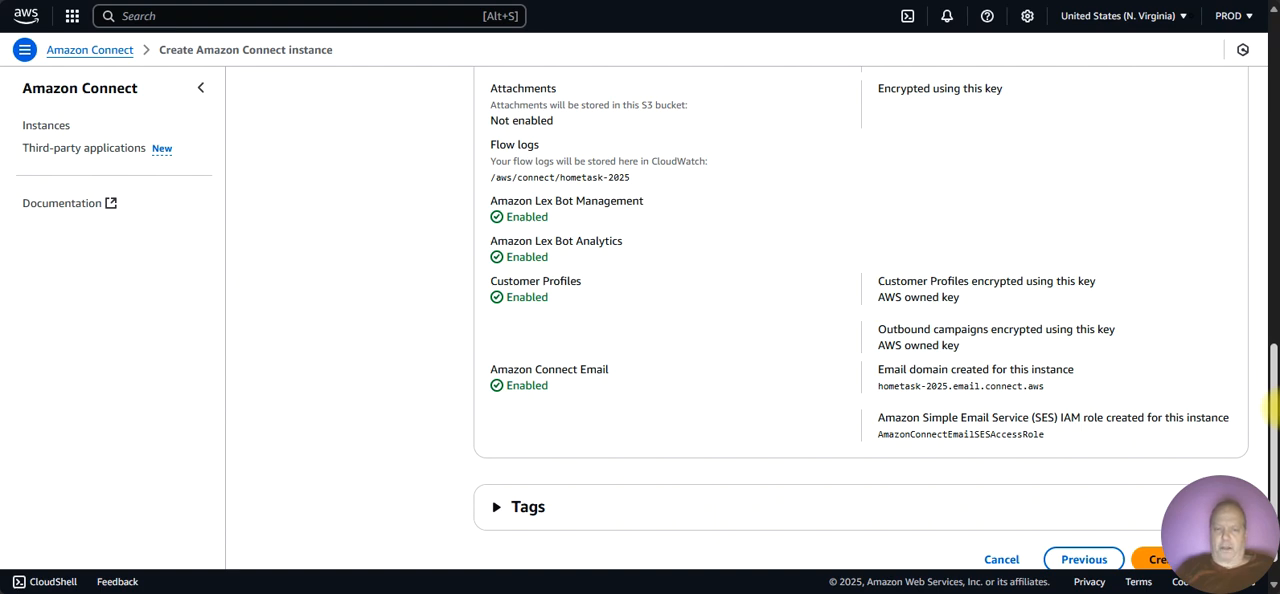
scroll(1272, 408, down, 1)
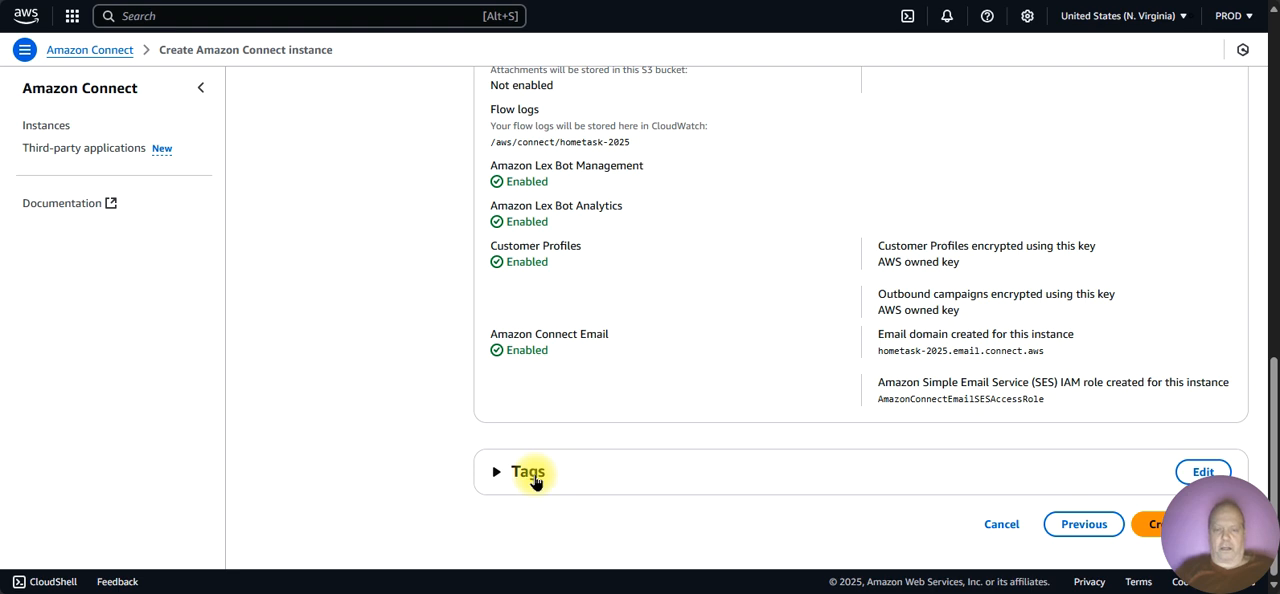
click(500, 479)
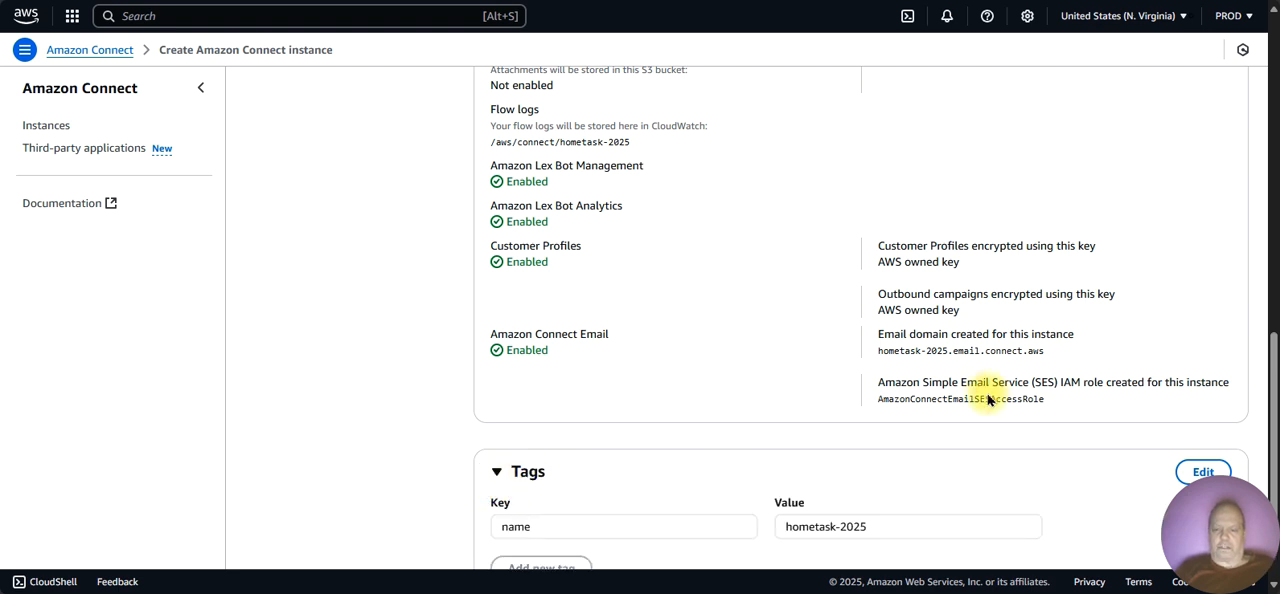
Step: Create the hometask-2025 instance from the reviewed settings and open its access URL in a new browser tab
drag(1266, 354, 1265, 486)
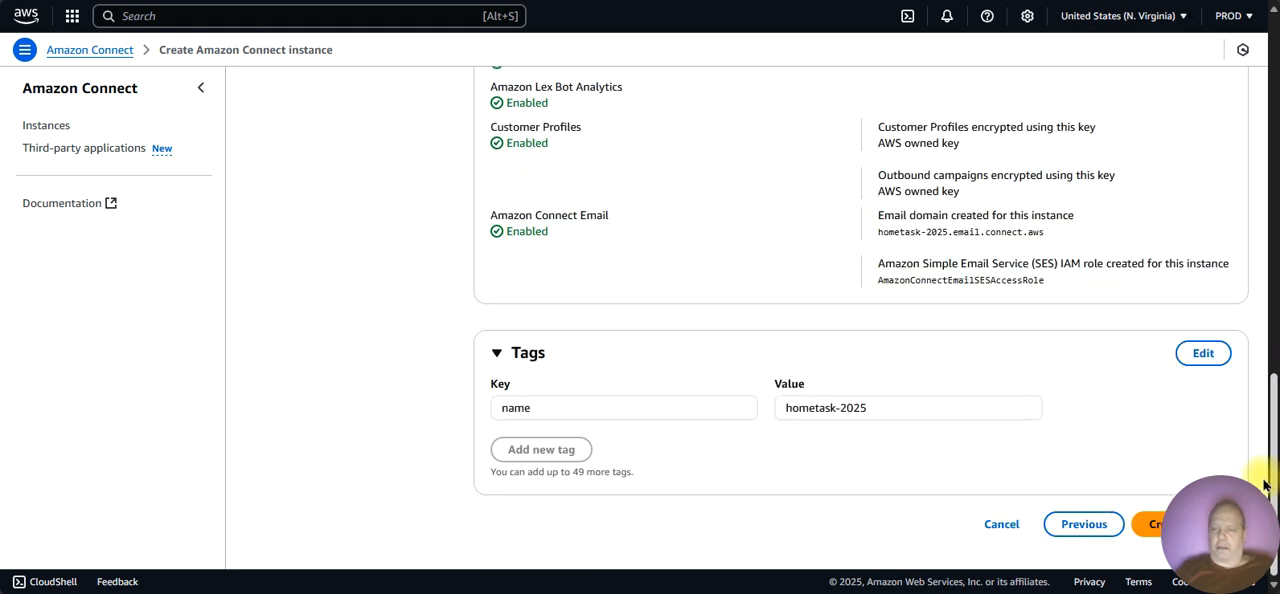
click(1150, 524)
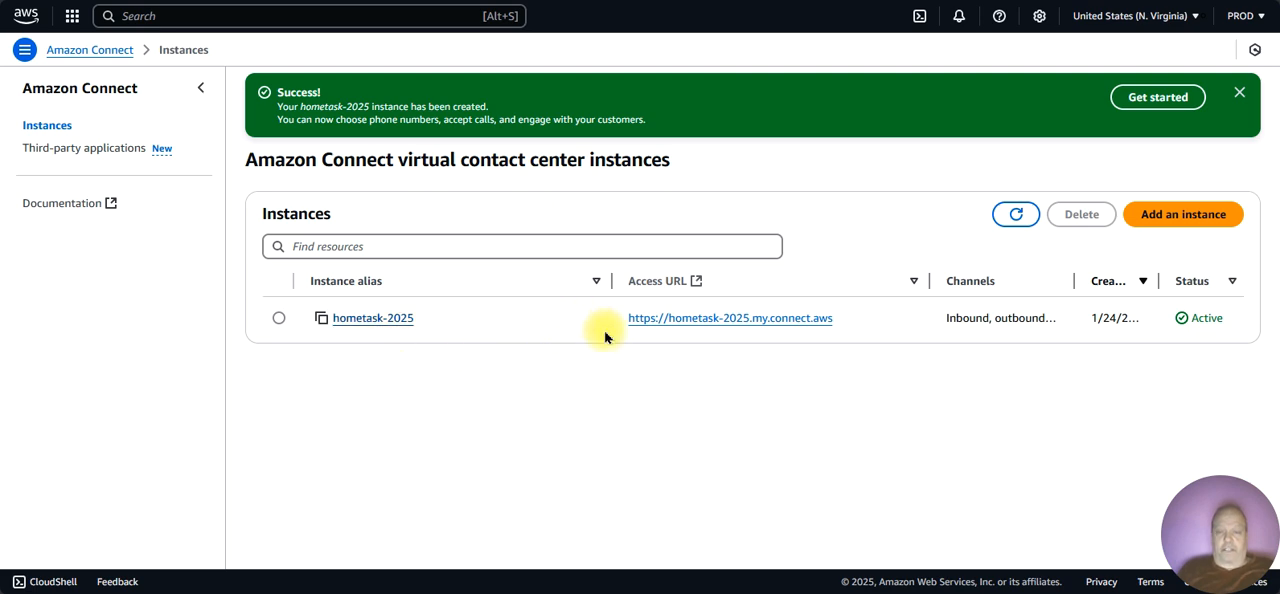
right_click(698, 318)
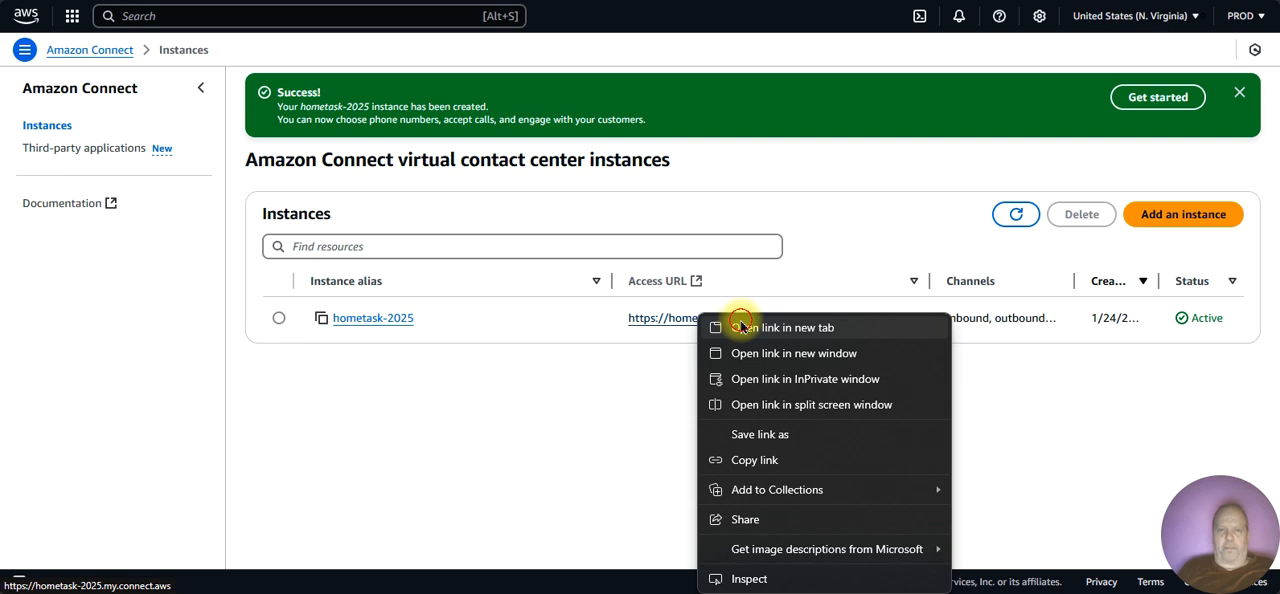
click(740, 326)
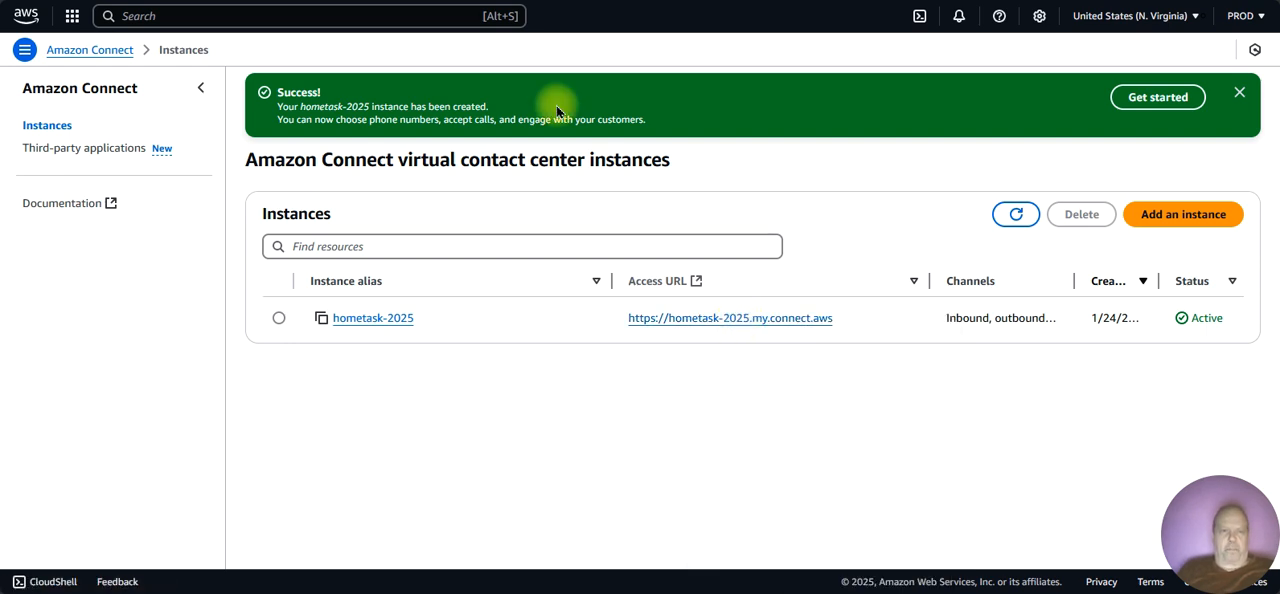
click(446, 1)
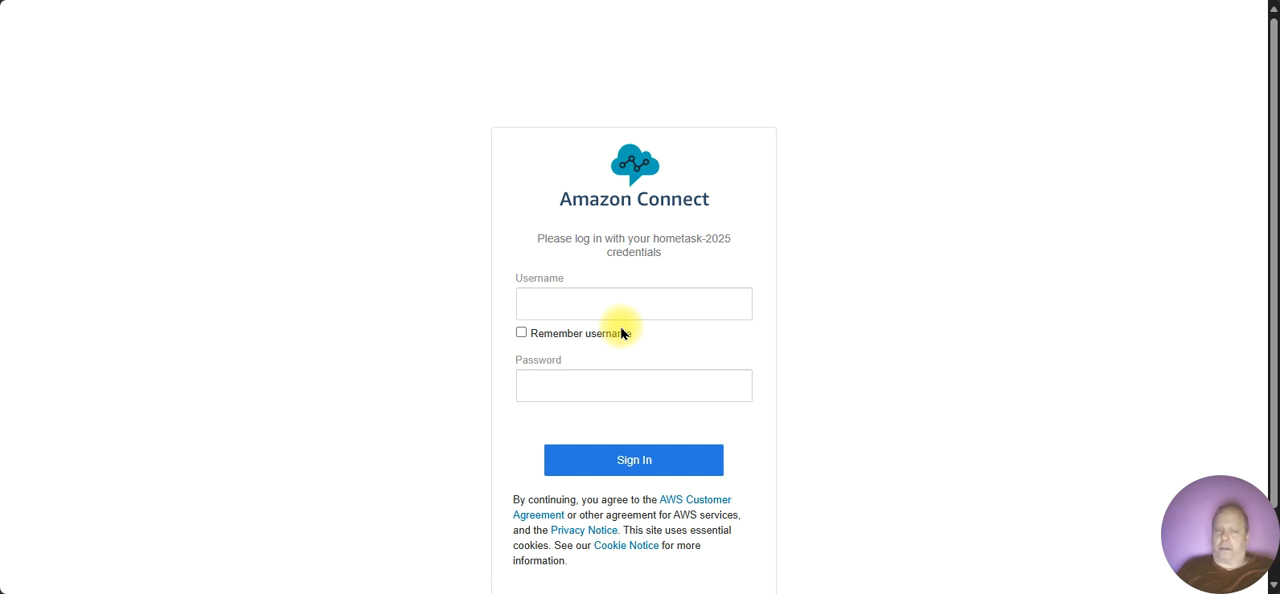
click(618, 294)
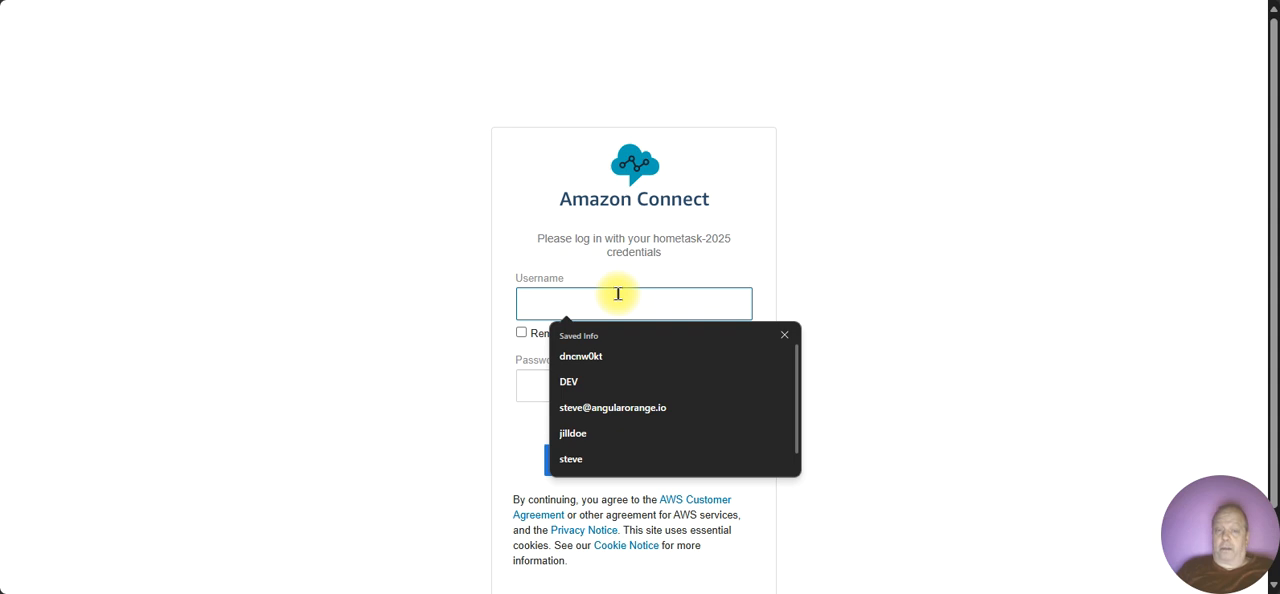
click(415, 189)
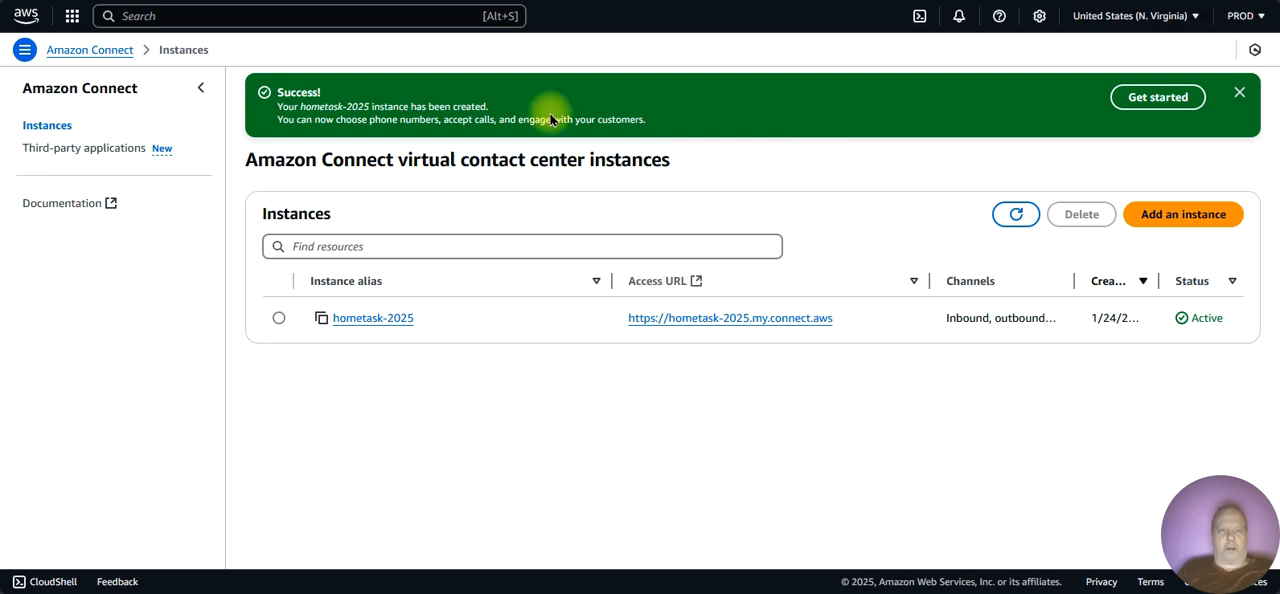
click(520, 1)
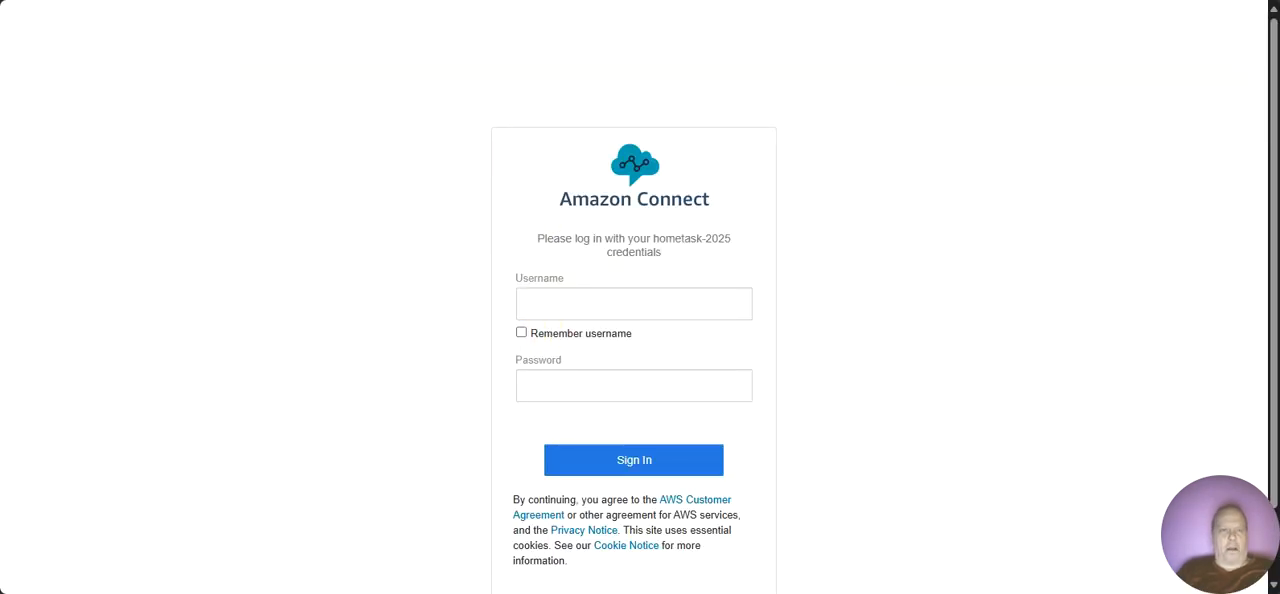
Step: Open the account overview of the hometask-2025 instance and expand its tags to review them
click(340, 1)
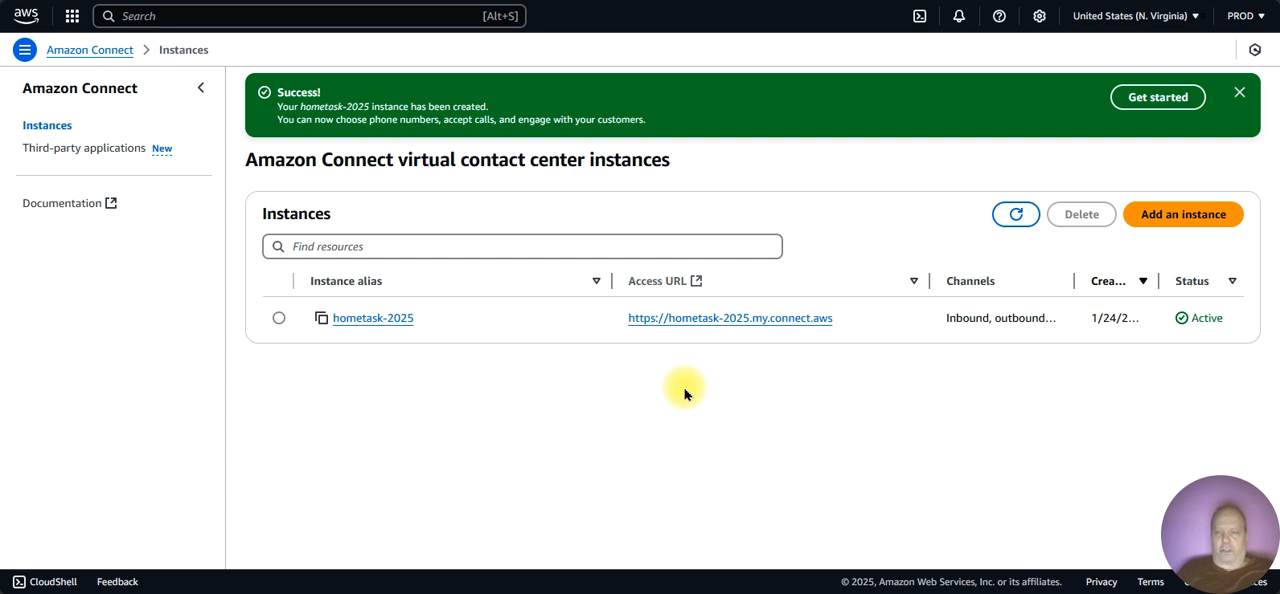
click(373, 320)
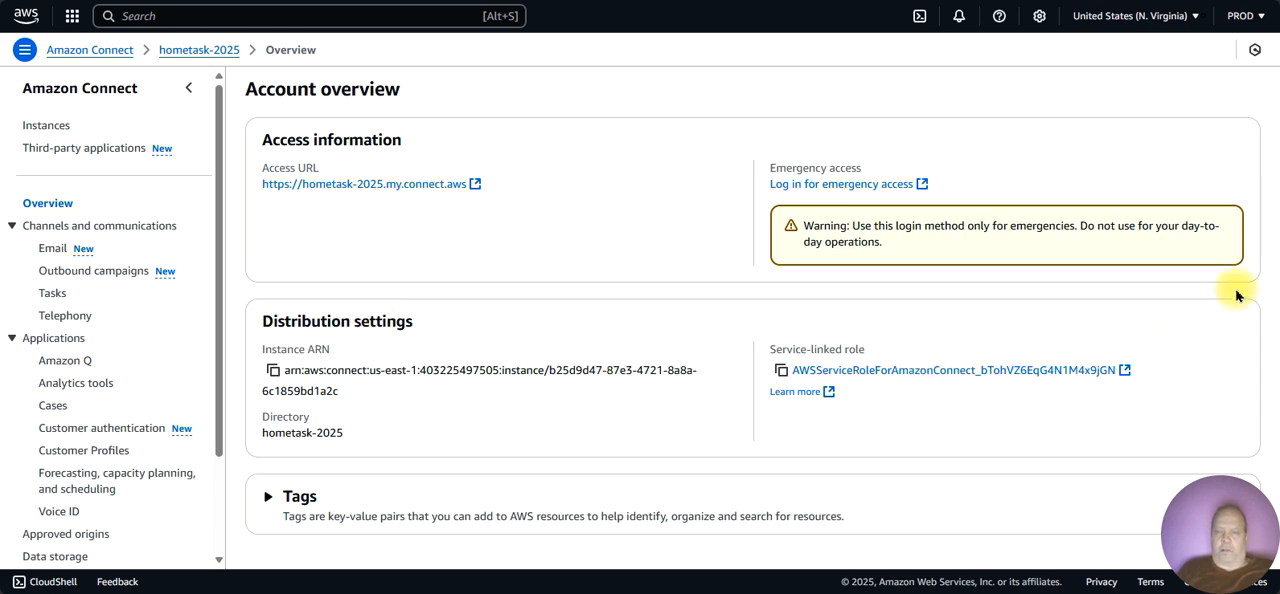
click(268, 496)
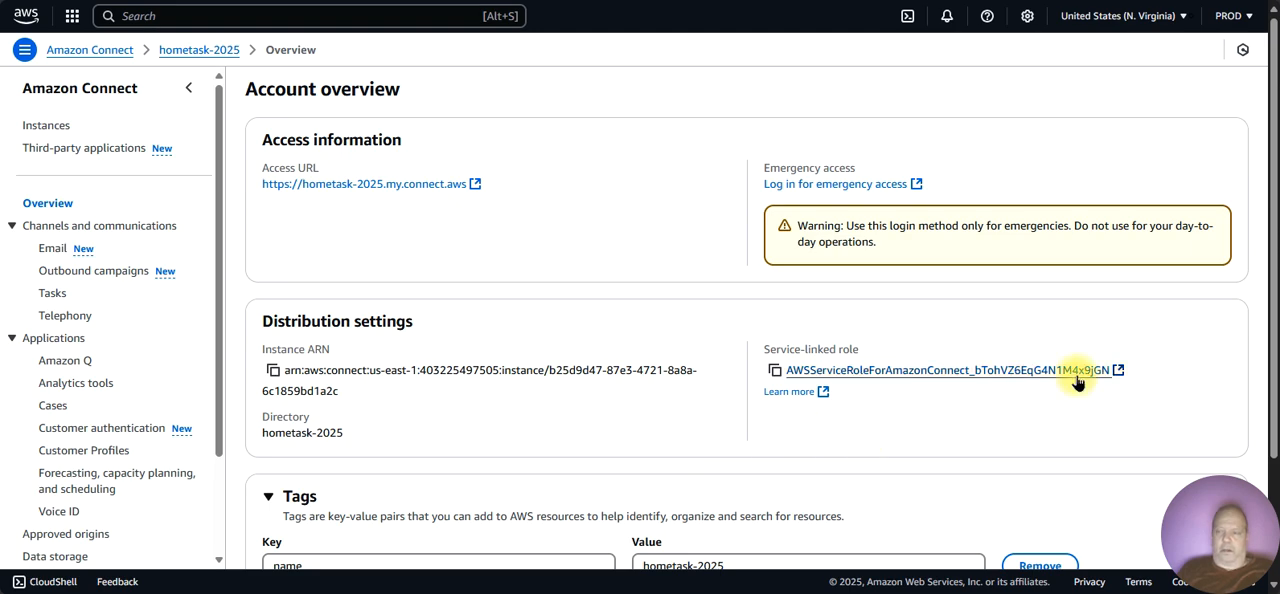
drag(1273, 384, 1274, 506)
scroll(1262, 490, up, 3)
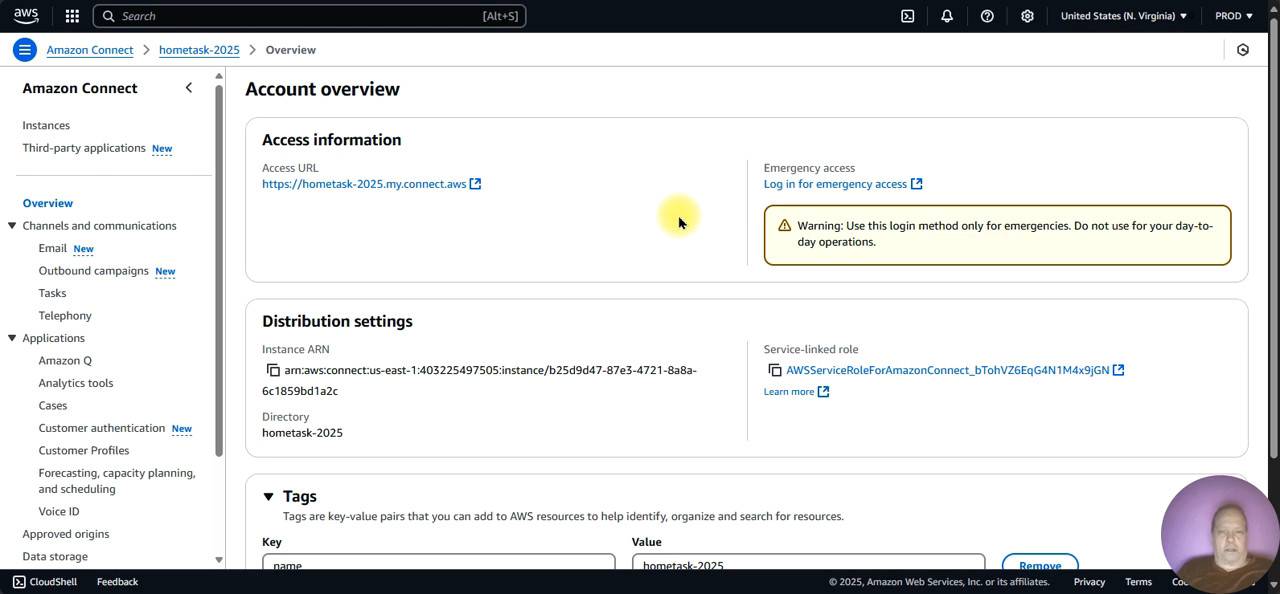
Step: Log in to the instance through emergency access and look through the navigation entries from Analytics and optimization to Customer Profiles and beyond
click(797, 190)
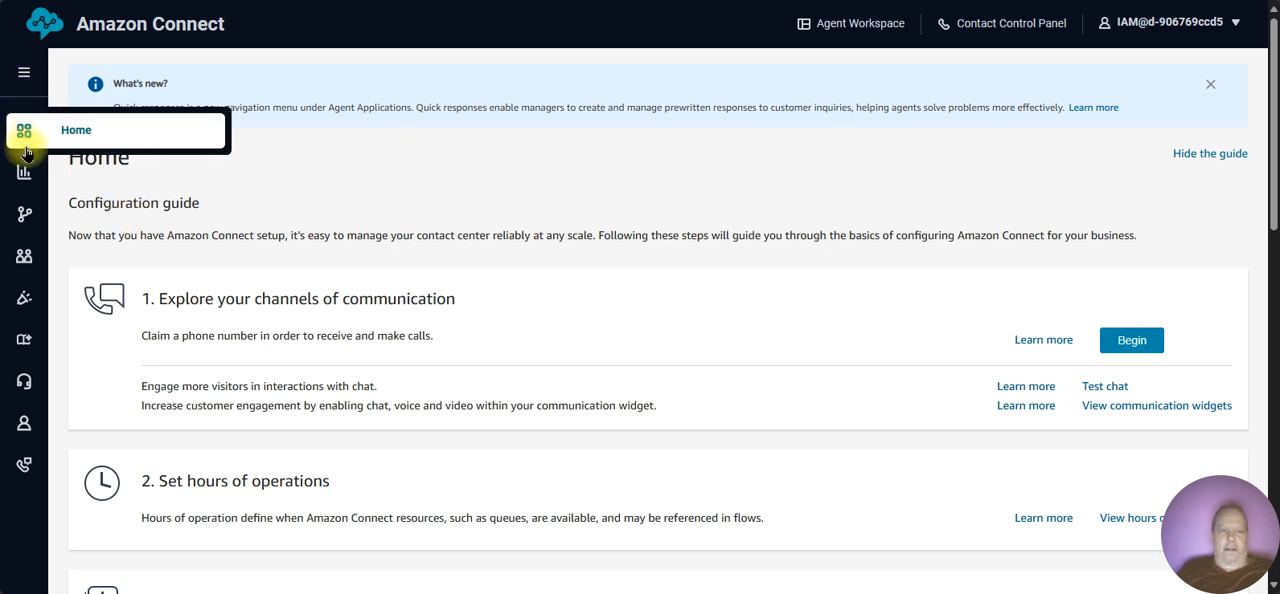
mouse_move(24, 176)
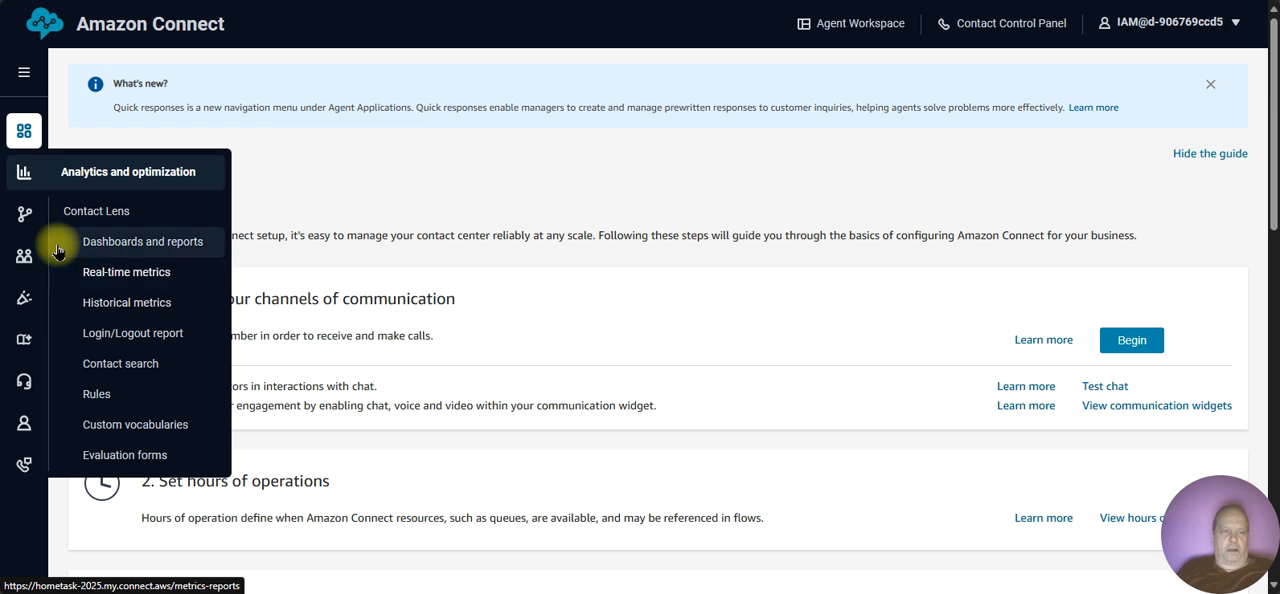
mouse_move(24, 214)
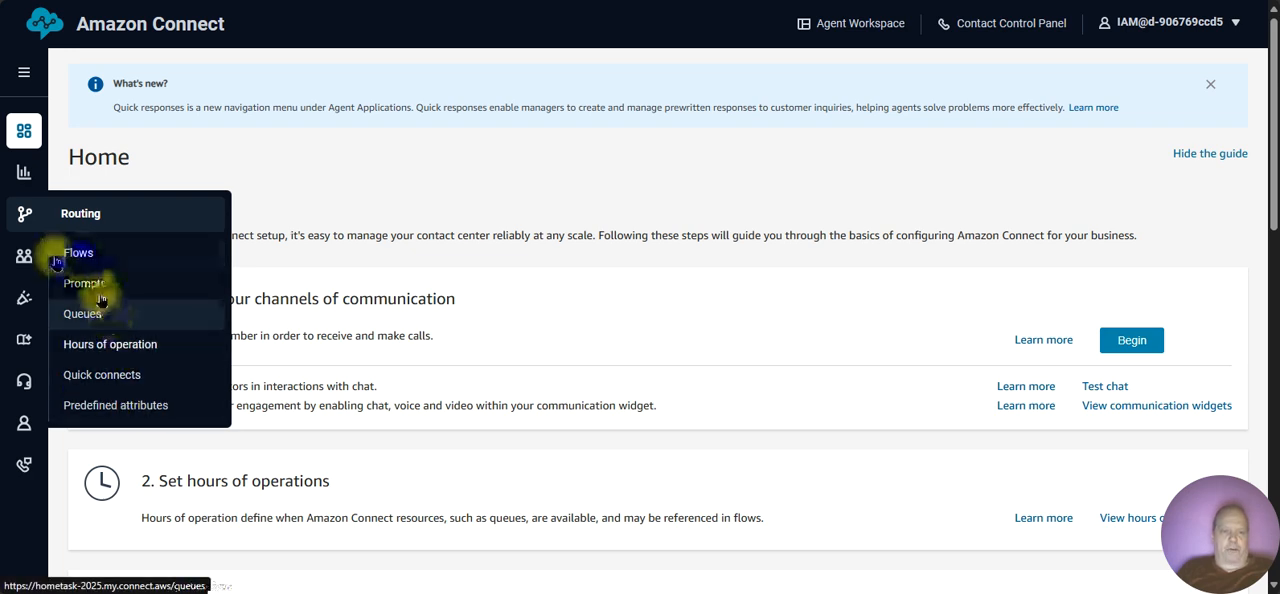
mouse_move(32, 258)
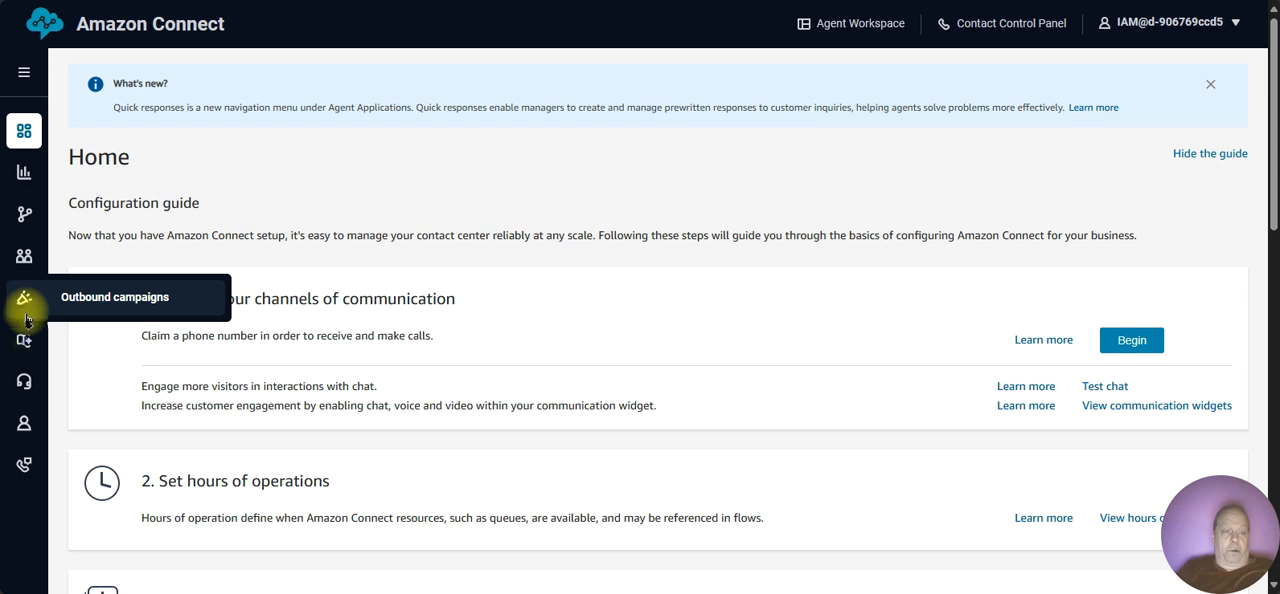
mouse_move(26, 340)
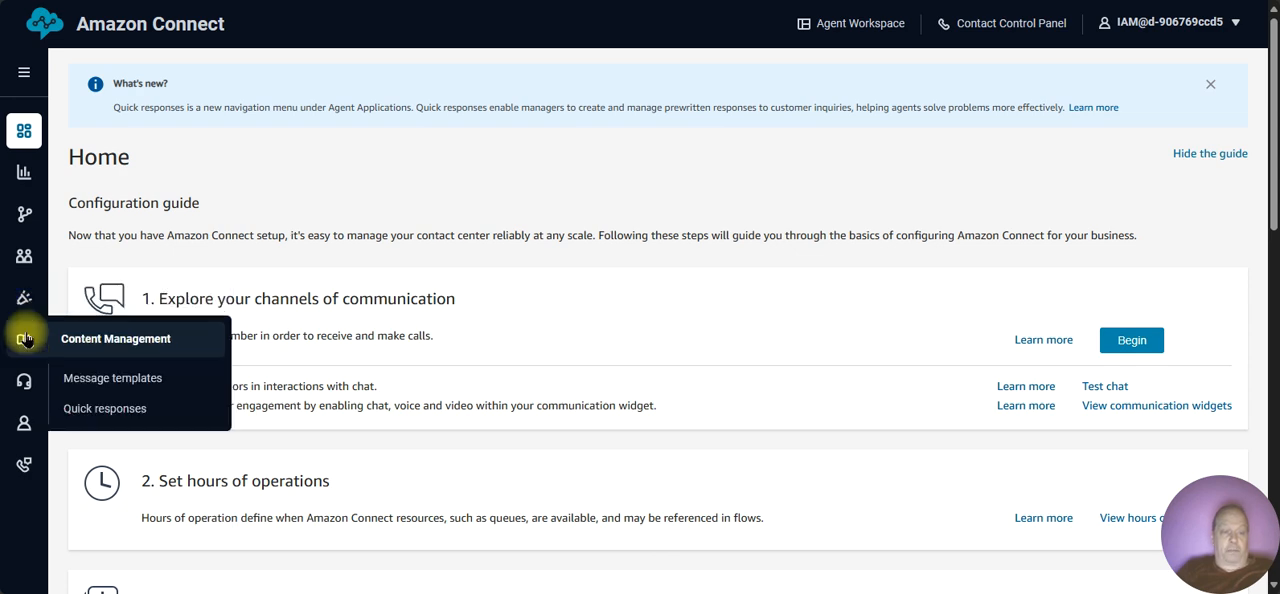
mouse_move(28, 385)
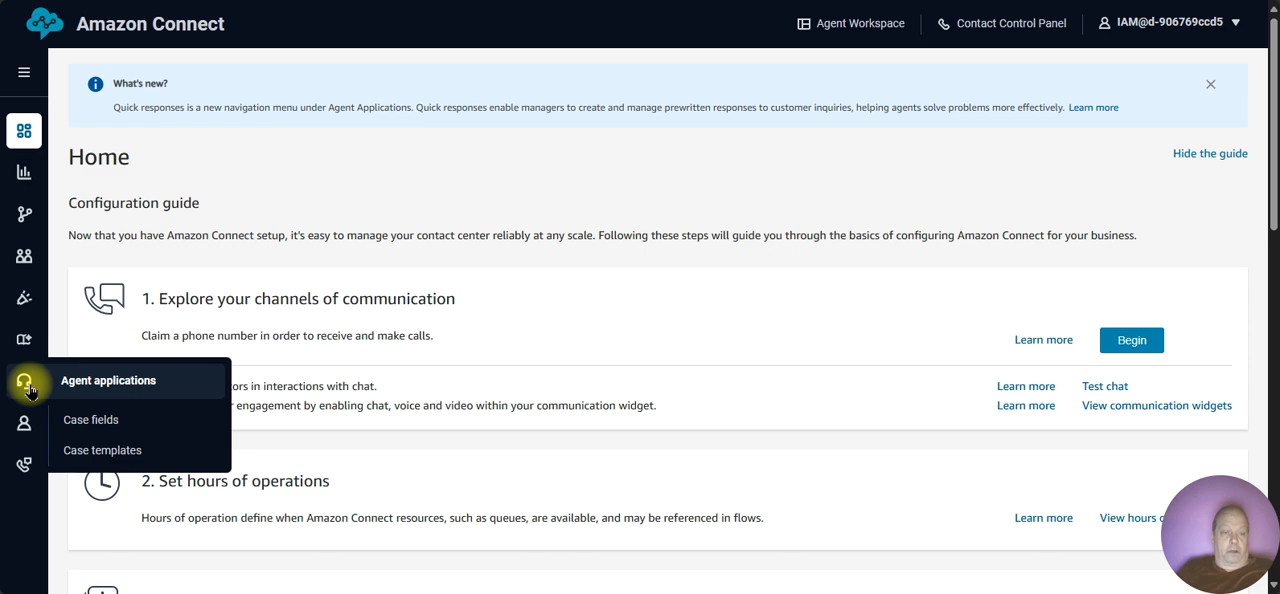
mouse_move(26, 426)
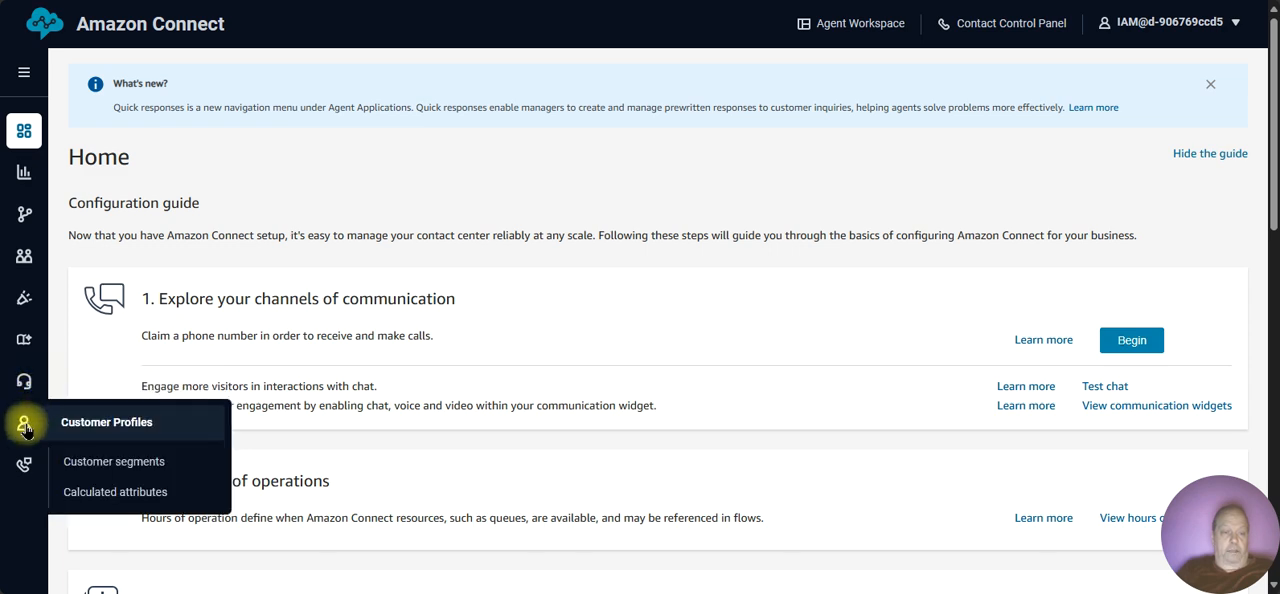
mouse_move(26, 464)
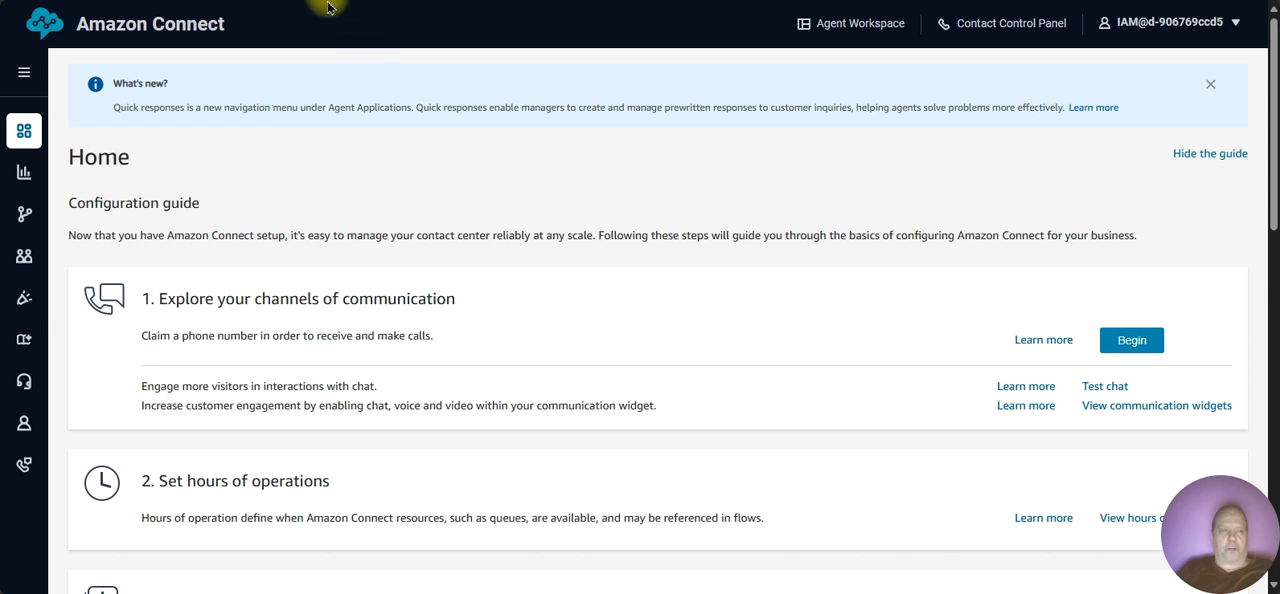
key(ctrl+shift+Tab)
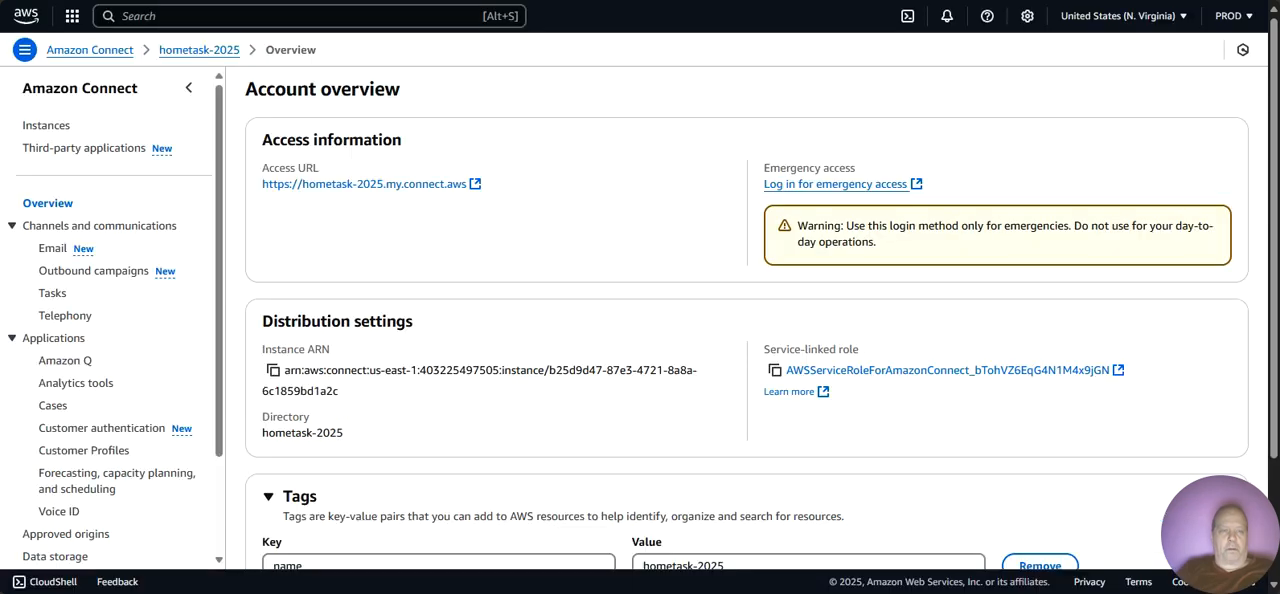
key(ctrl+Tab)
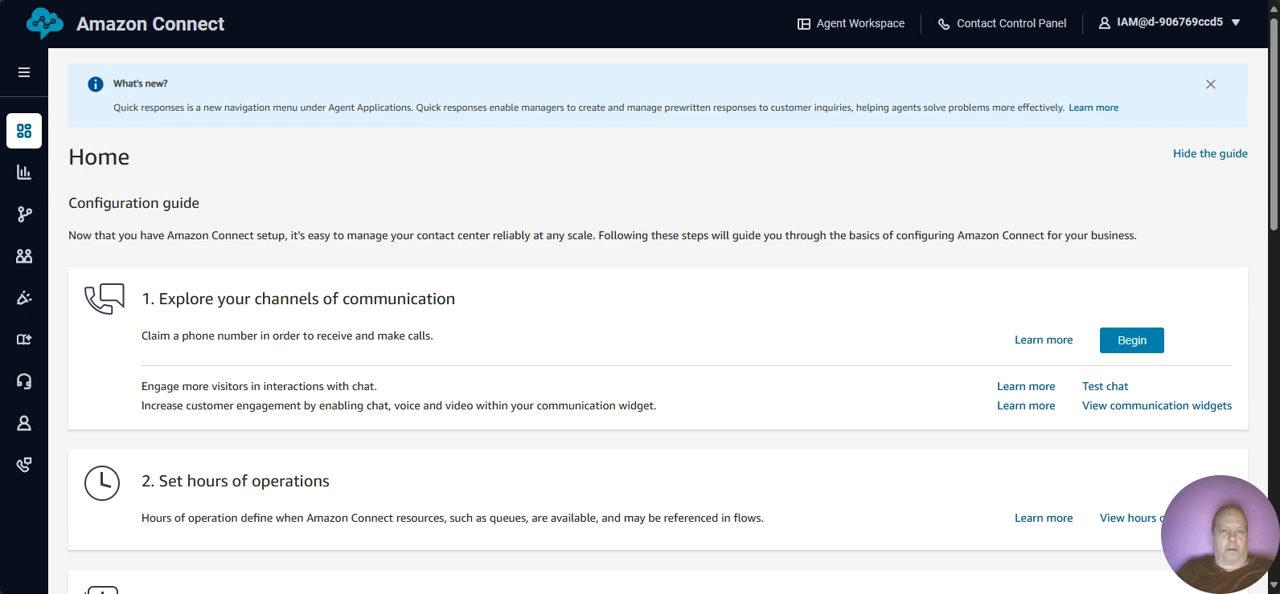
key(ctrl+Tab)
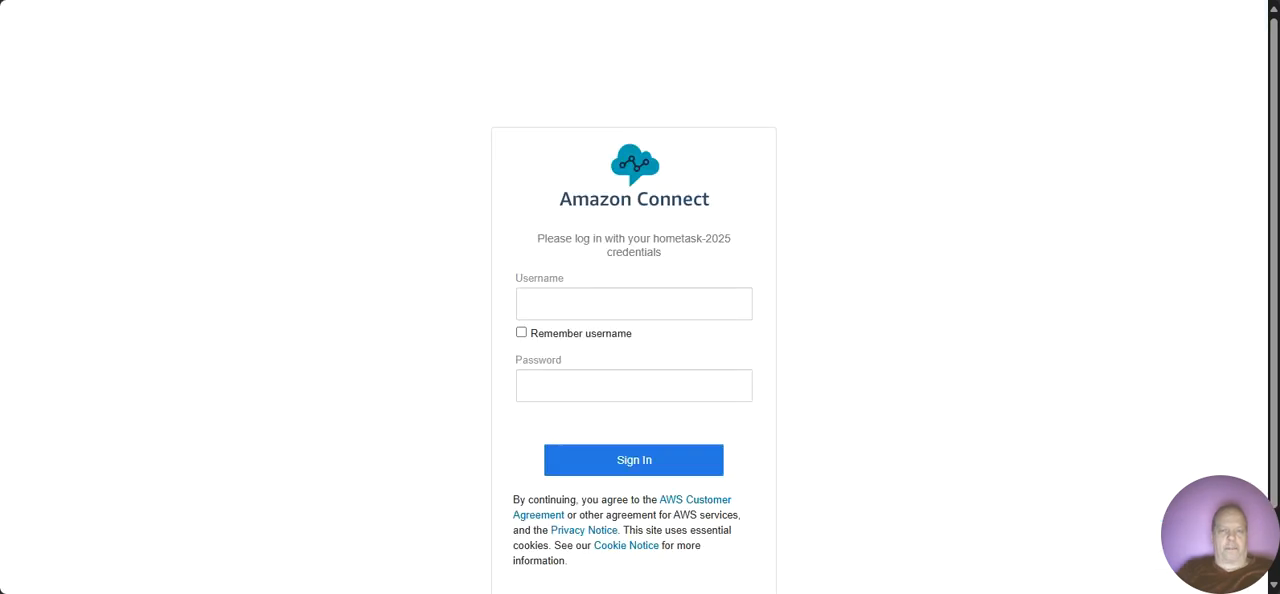
key(ctrl+shift+Tab)
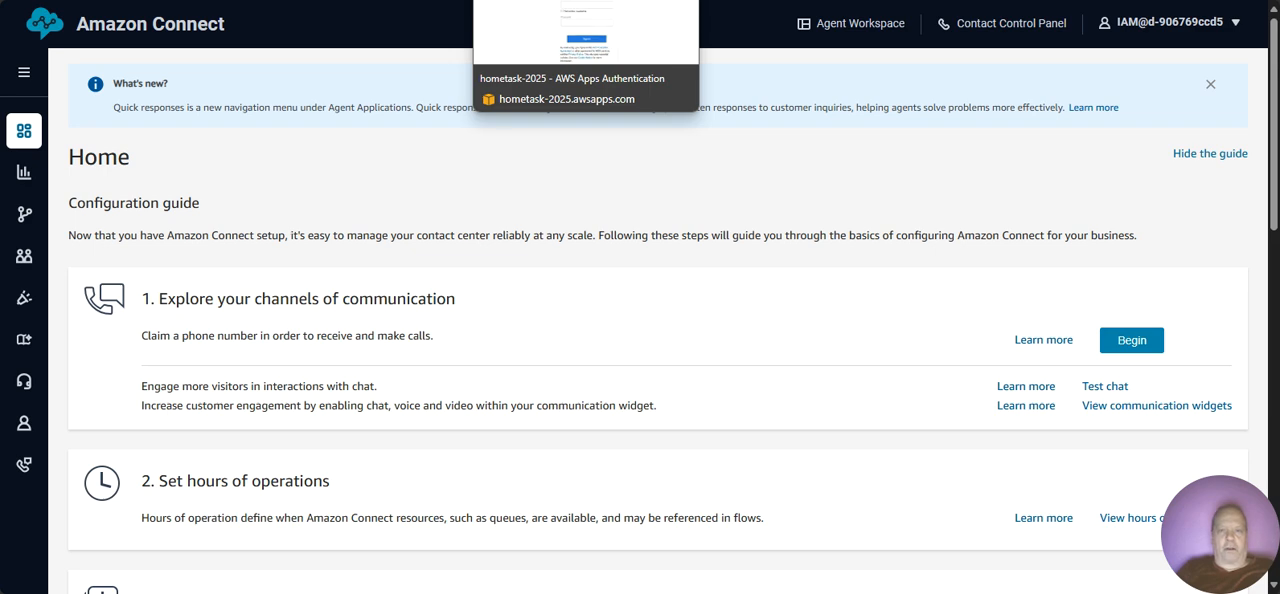
Step: Sign in to hometask-2025 from its access URL login page with the administrator's username and account password
click(570, 0)
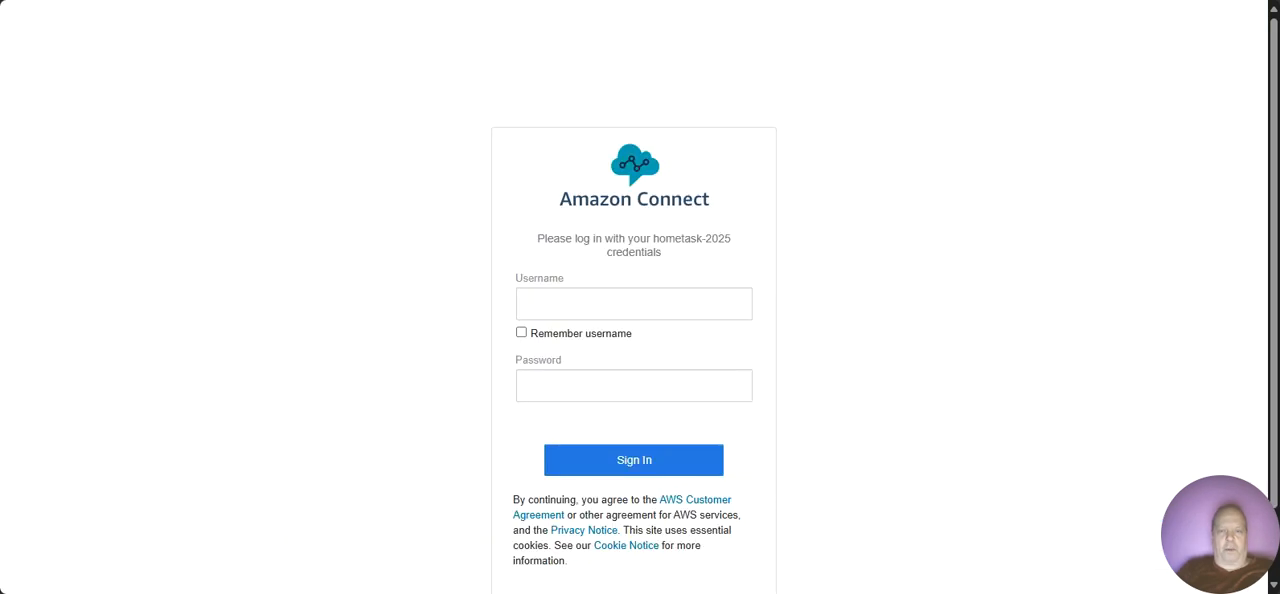
click(553, 304)
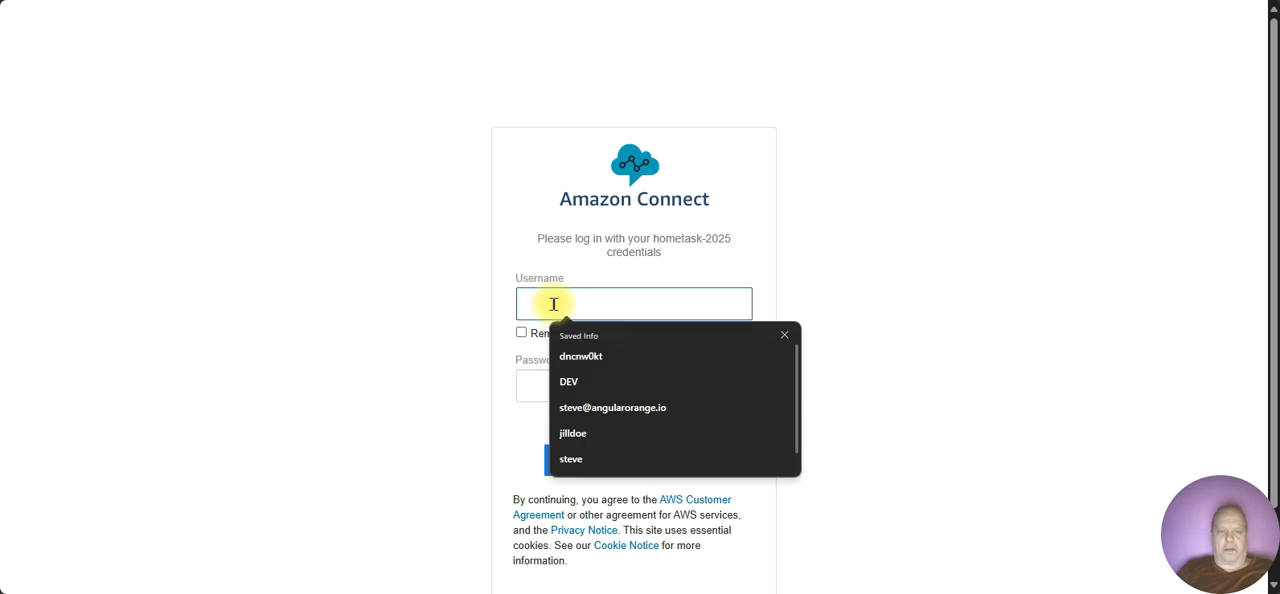
click(565, 356)
click(558, 374)
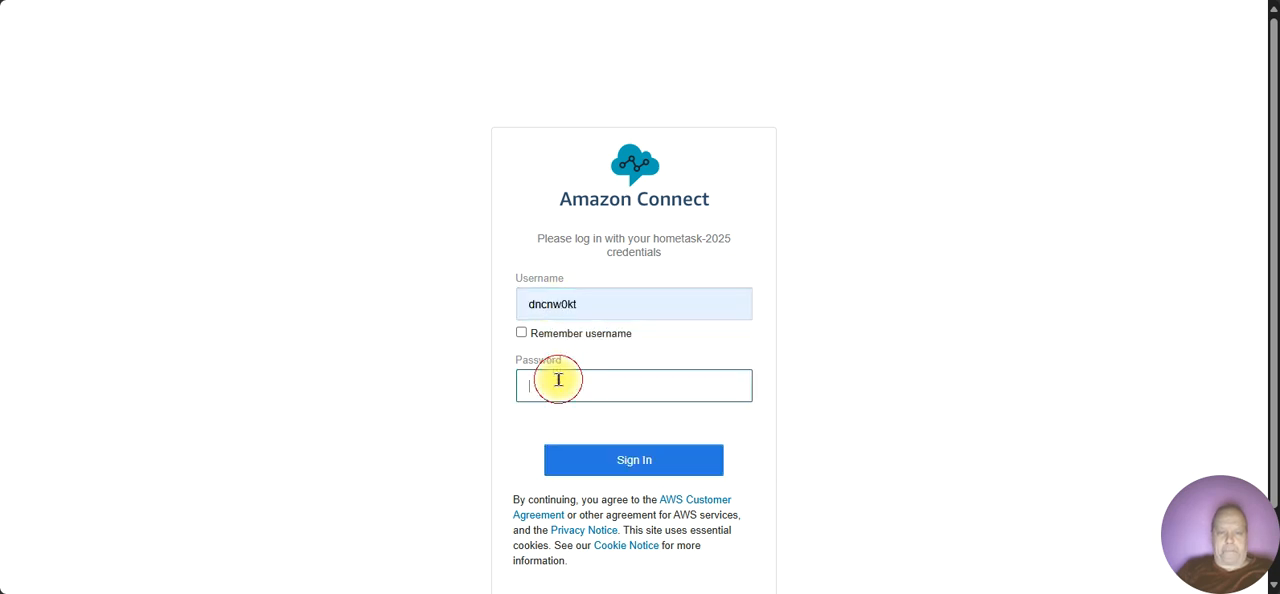
text(••••••••)
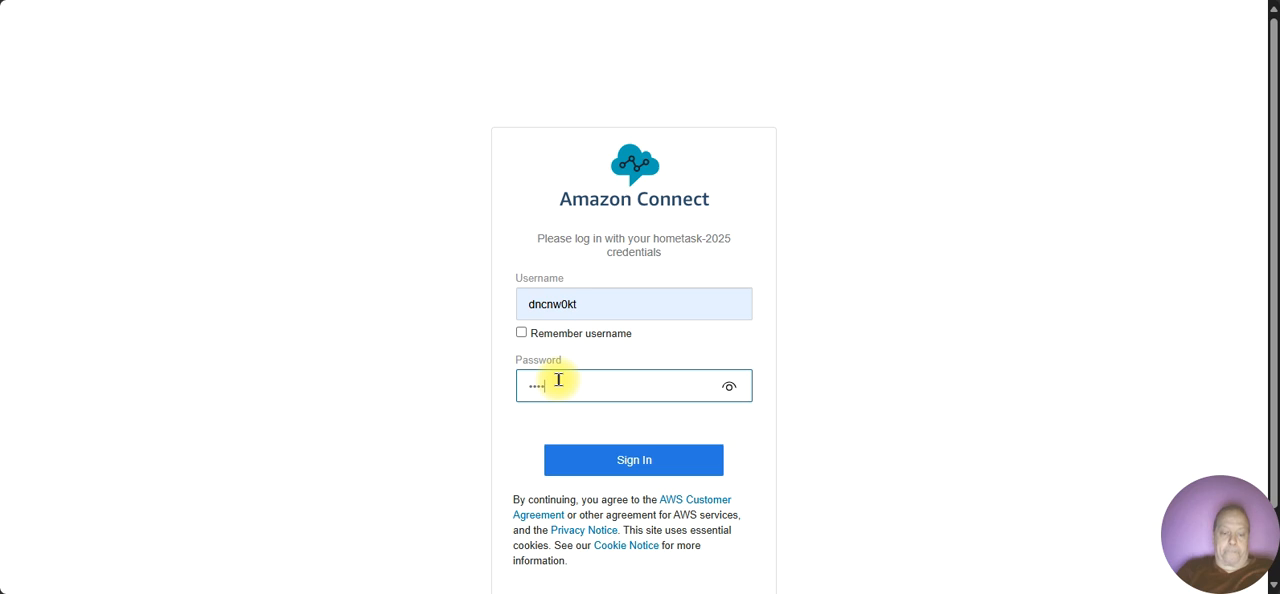
text(•••••)
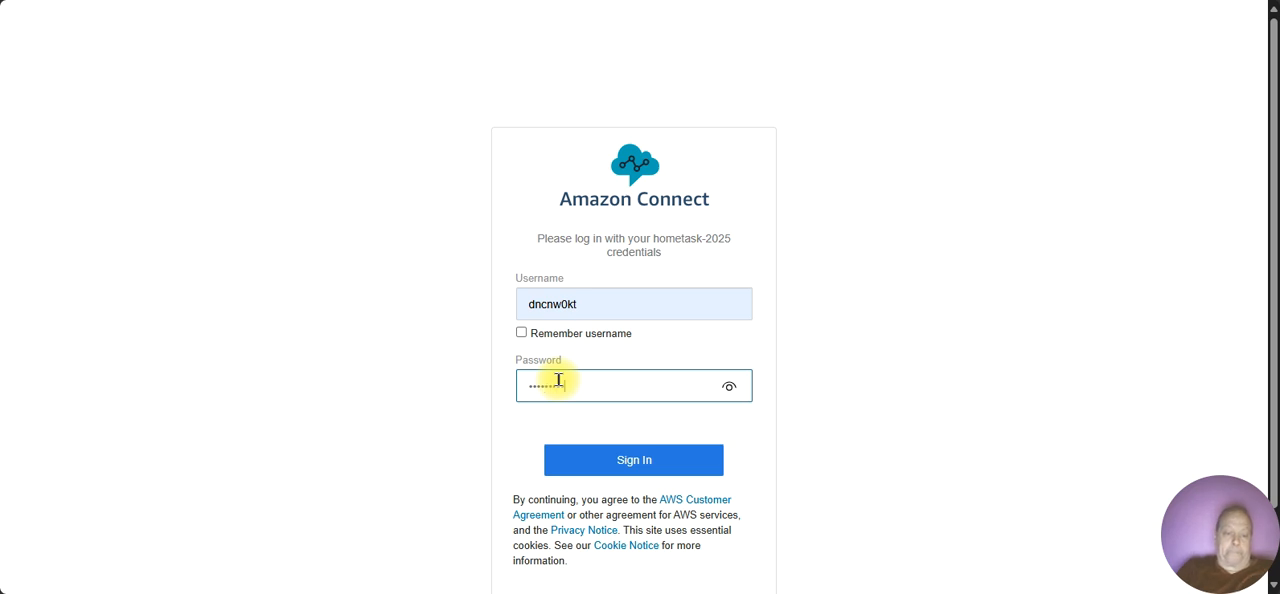
text(•)
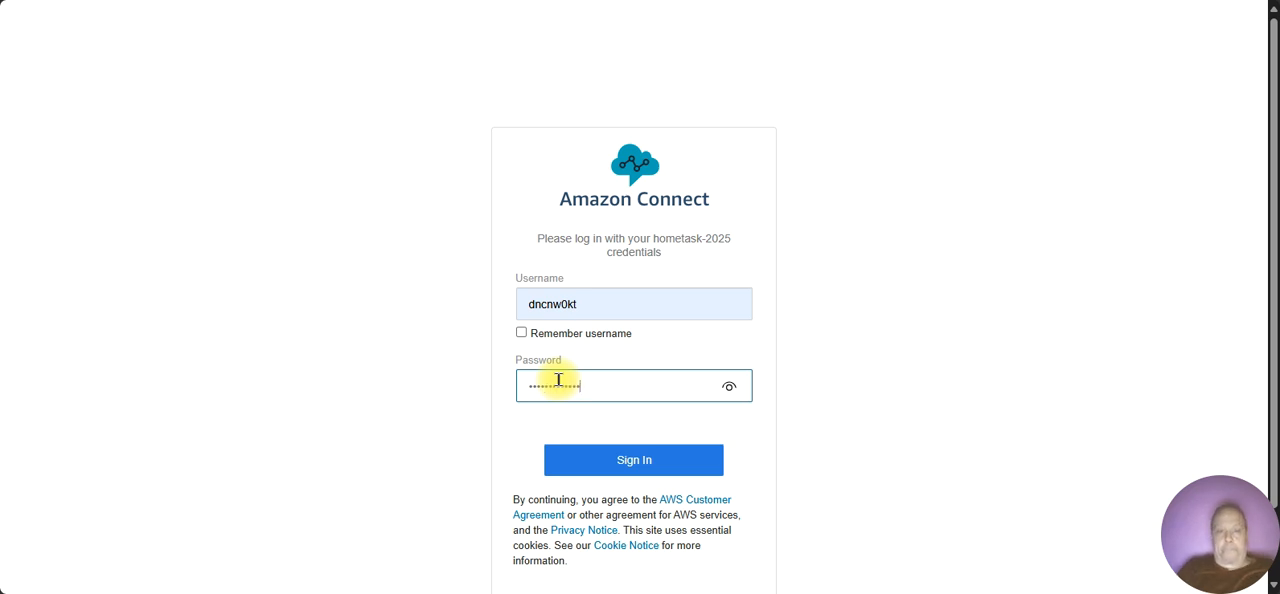
click(628, 473)
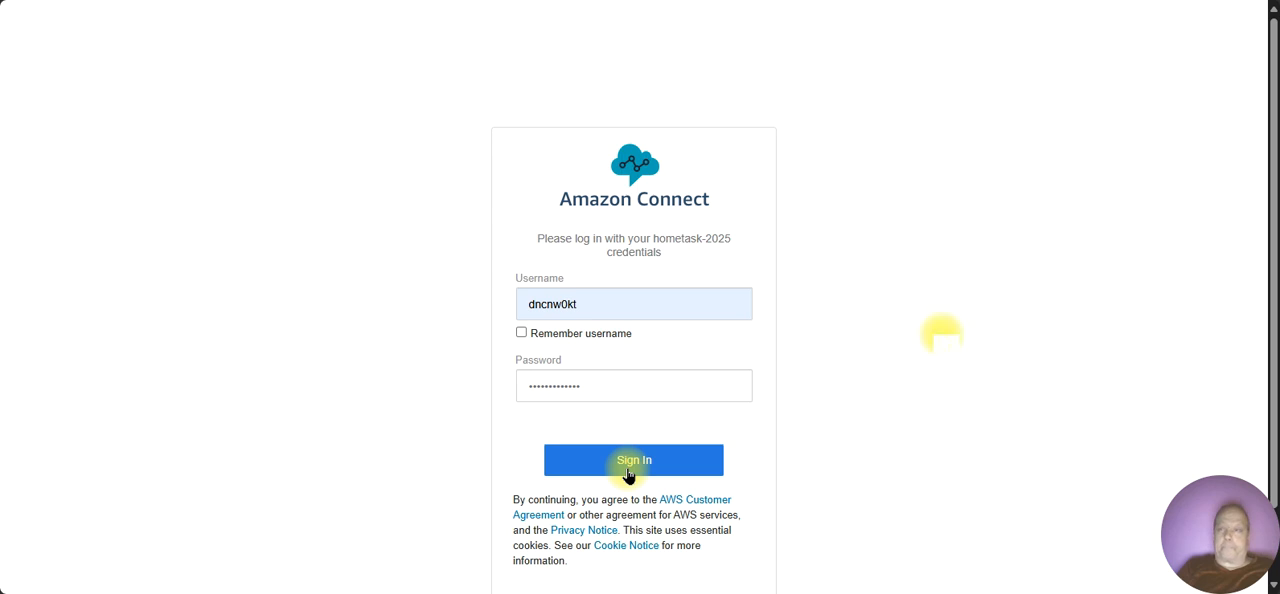
drag(1266, 331, 1256, 487)
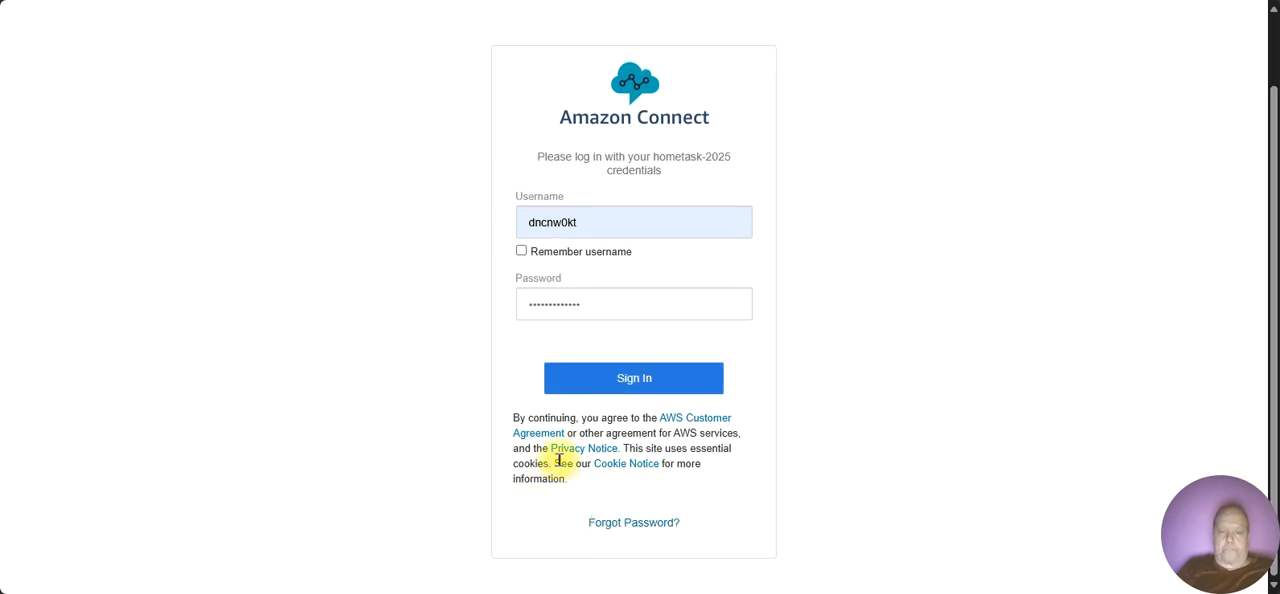
click(633, 386)
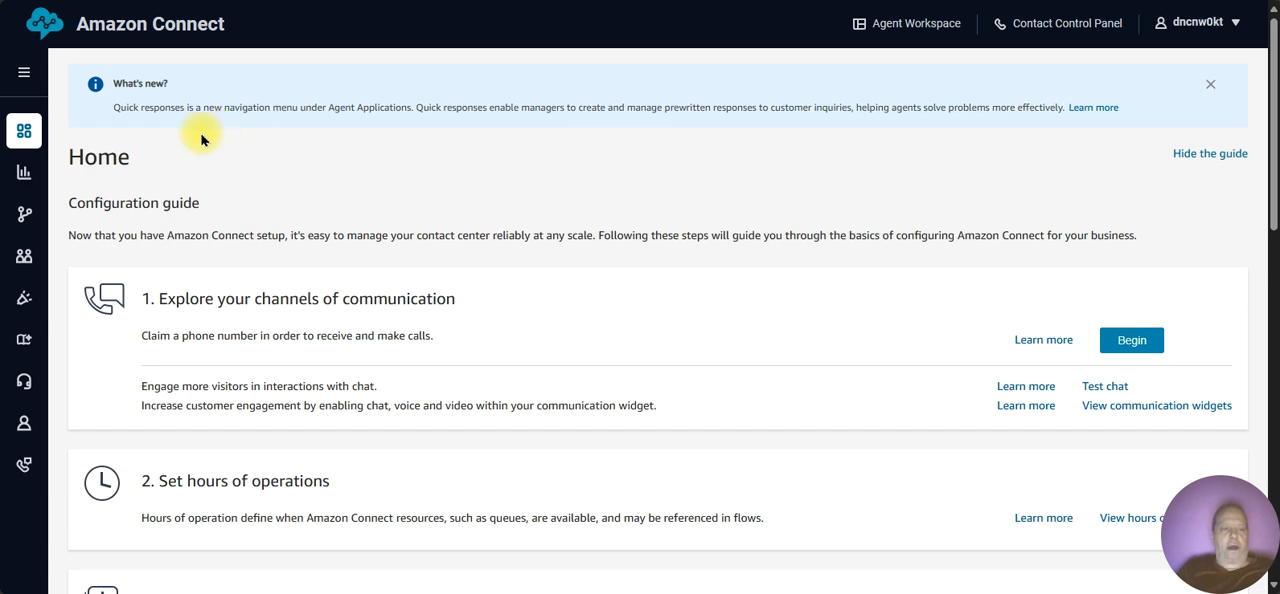
Step: Look through the navigation entries from Users to Content Management and beyond, and open the Contact Control Panel for a look
mouse_move(26, 254)
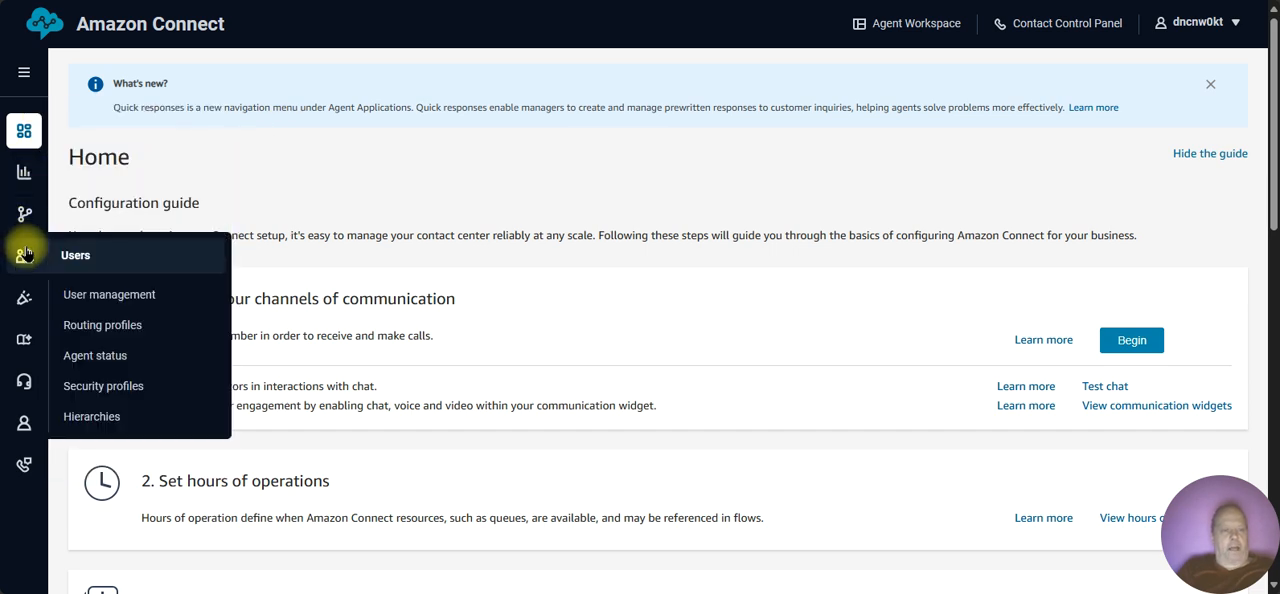
mouse_move(42, 364)
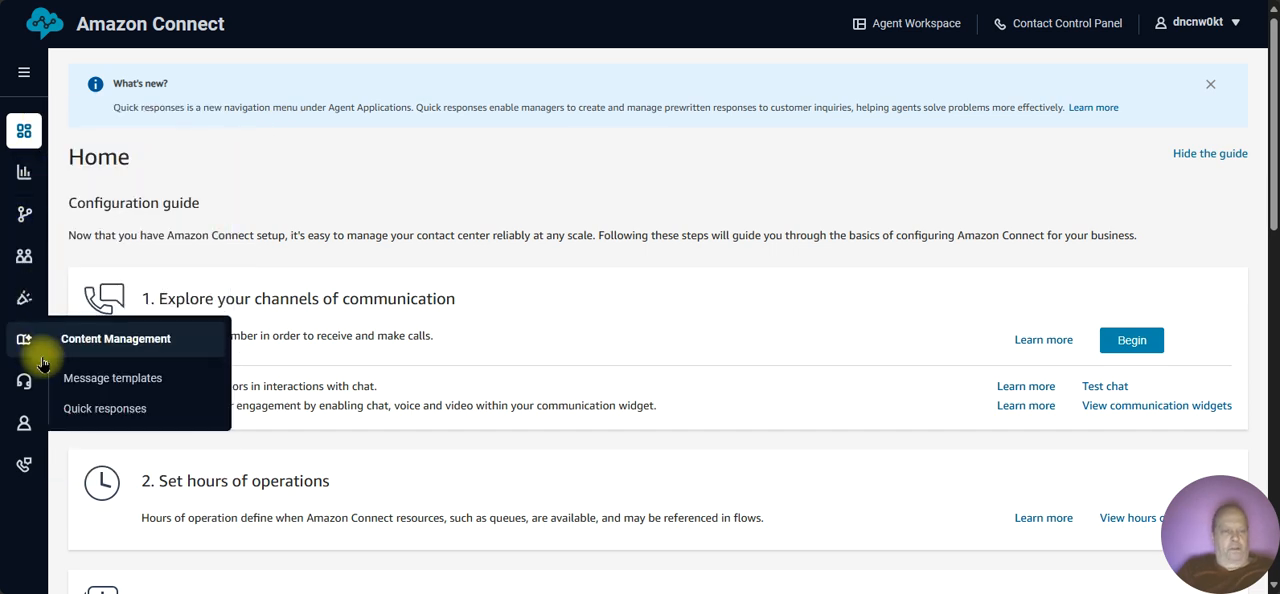
mouse_move(26, 468)
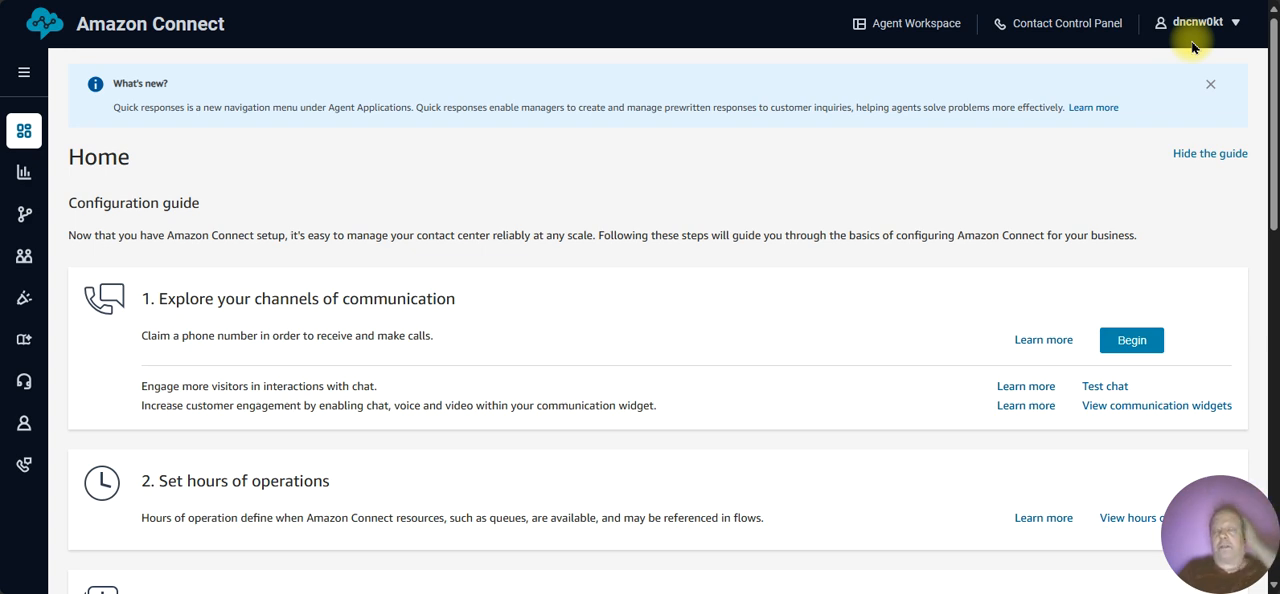
click(1048, 31)
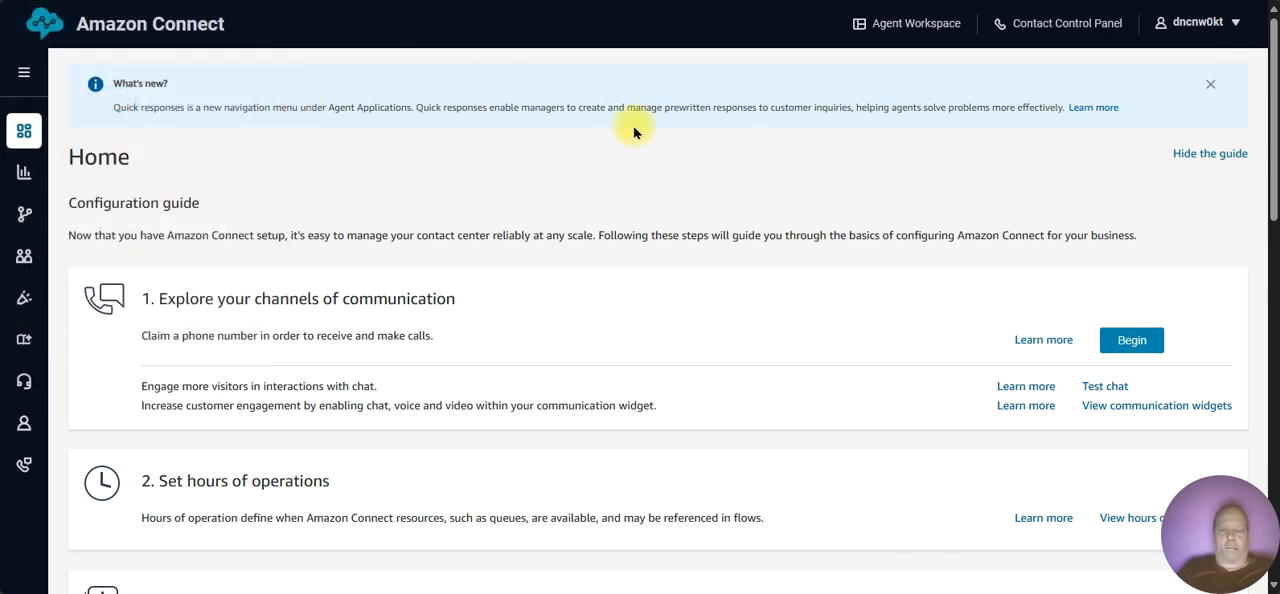
click(755, 135)
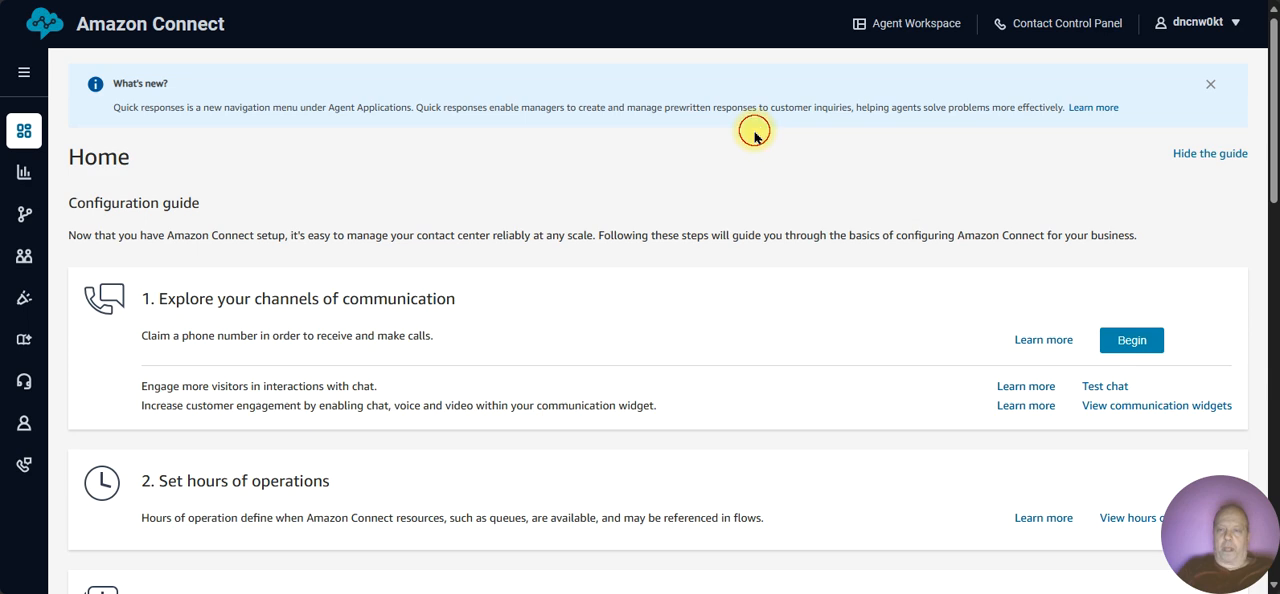
Step: Open the Agent Workspace, view the agent status options and the Cases section, and close the workspace window
click(903, 25)
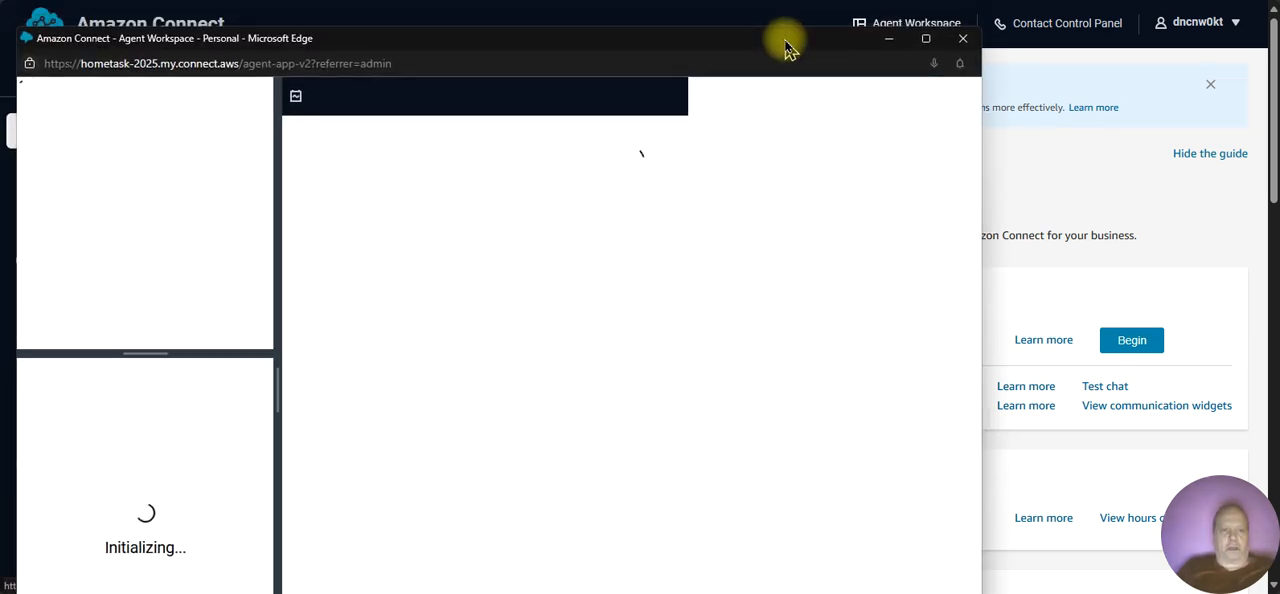
drag(783, 50, 824, 13)
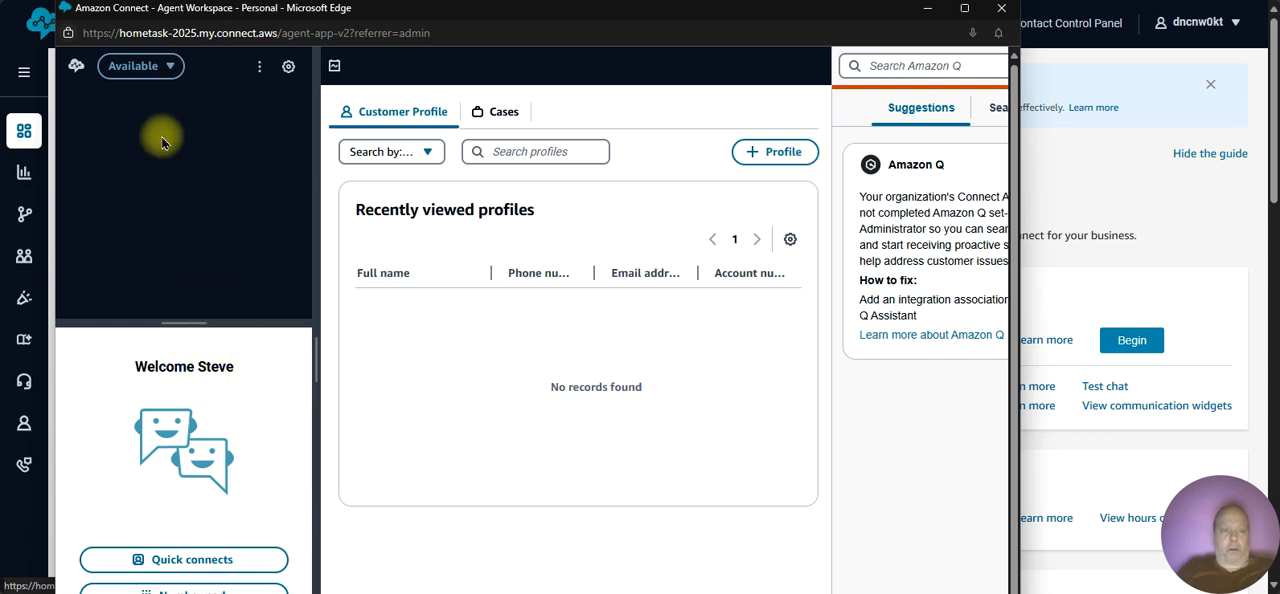
click(155, 68)
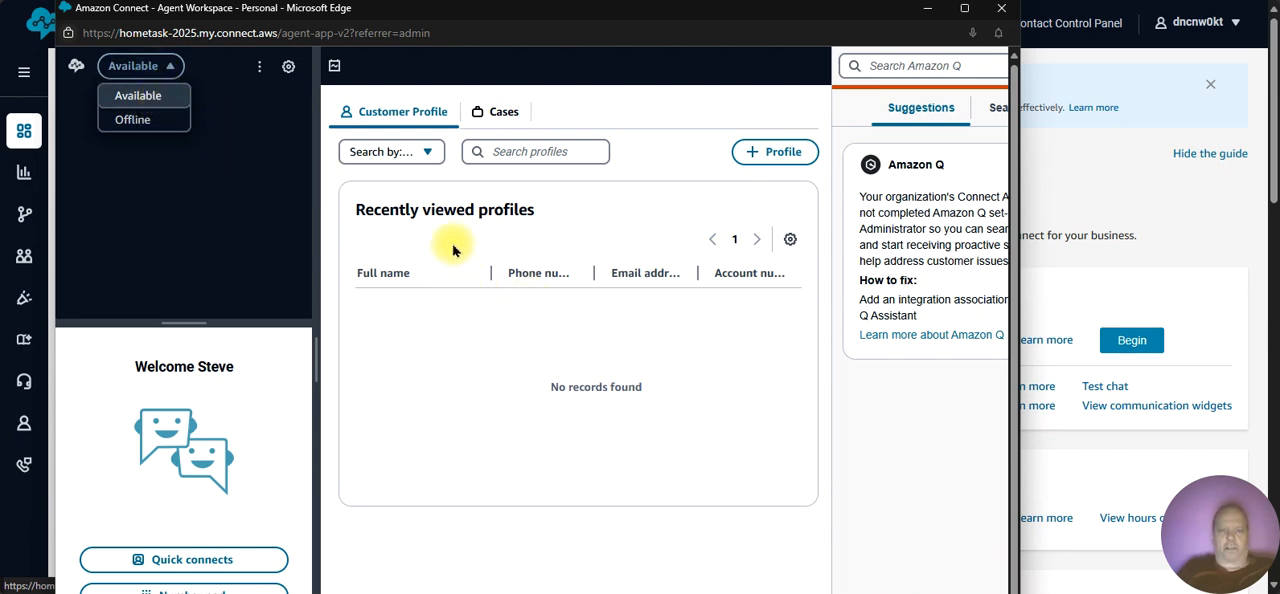
click(503, 115)
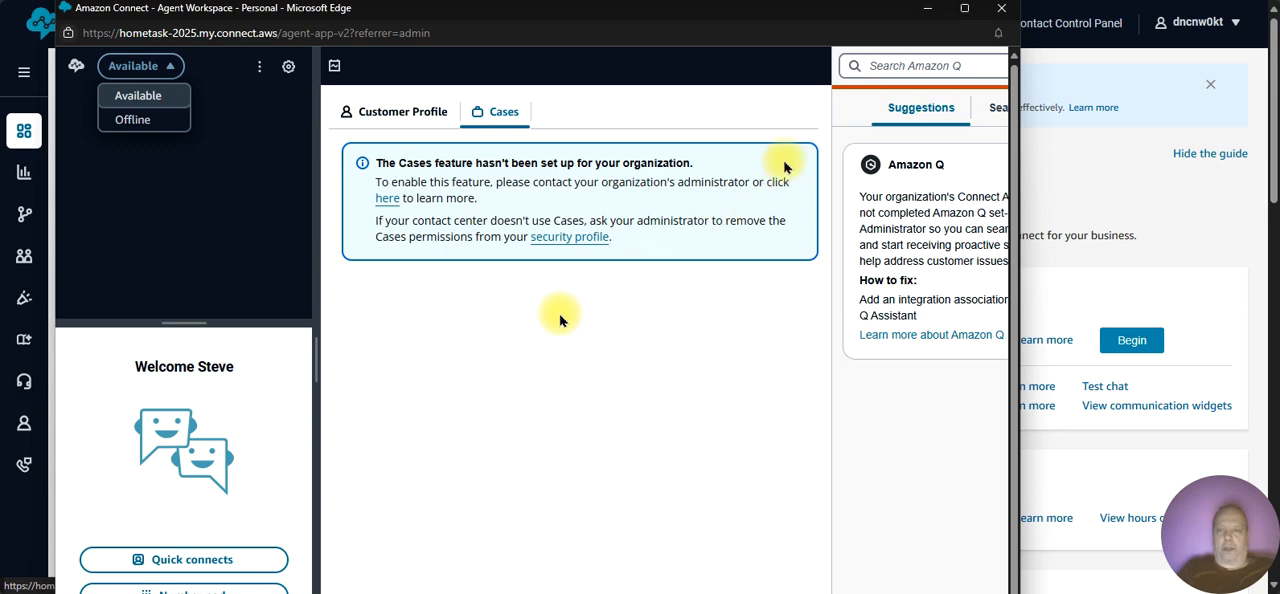
click(1001, 9)
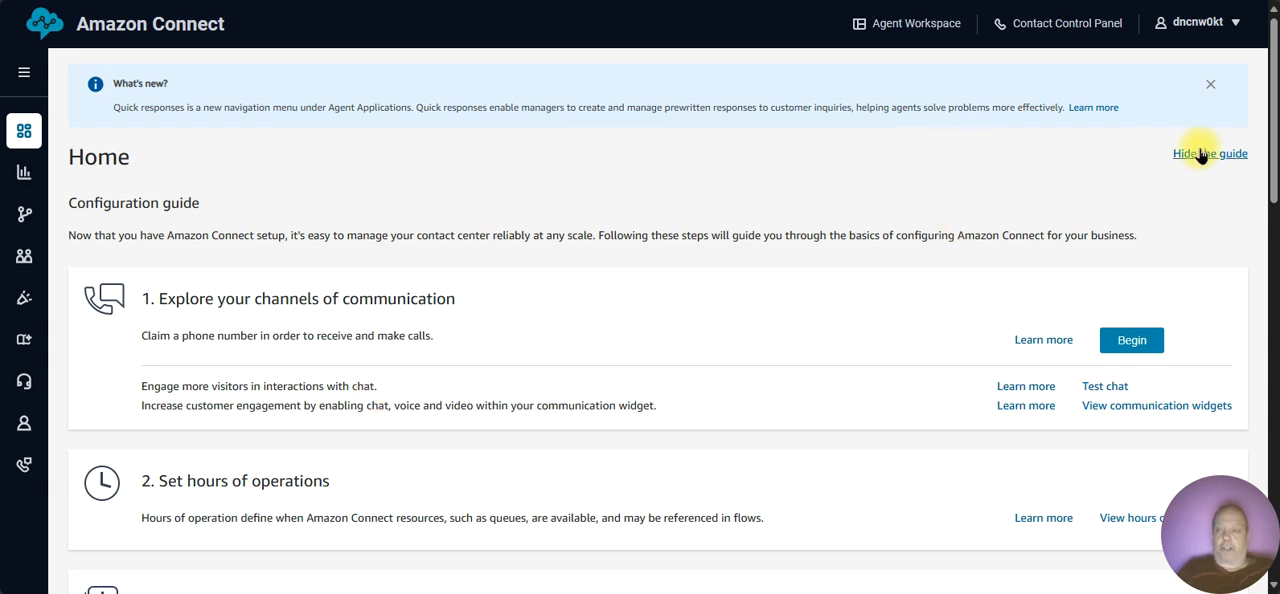
Step: Review the home page's configuration guide from the communication channels through Configure users to Next Steps
scroll(1272, 165, down, 1)
drag(1272, 165, 1257, 372)
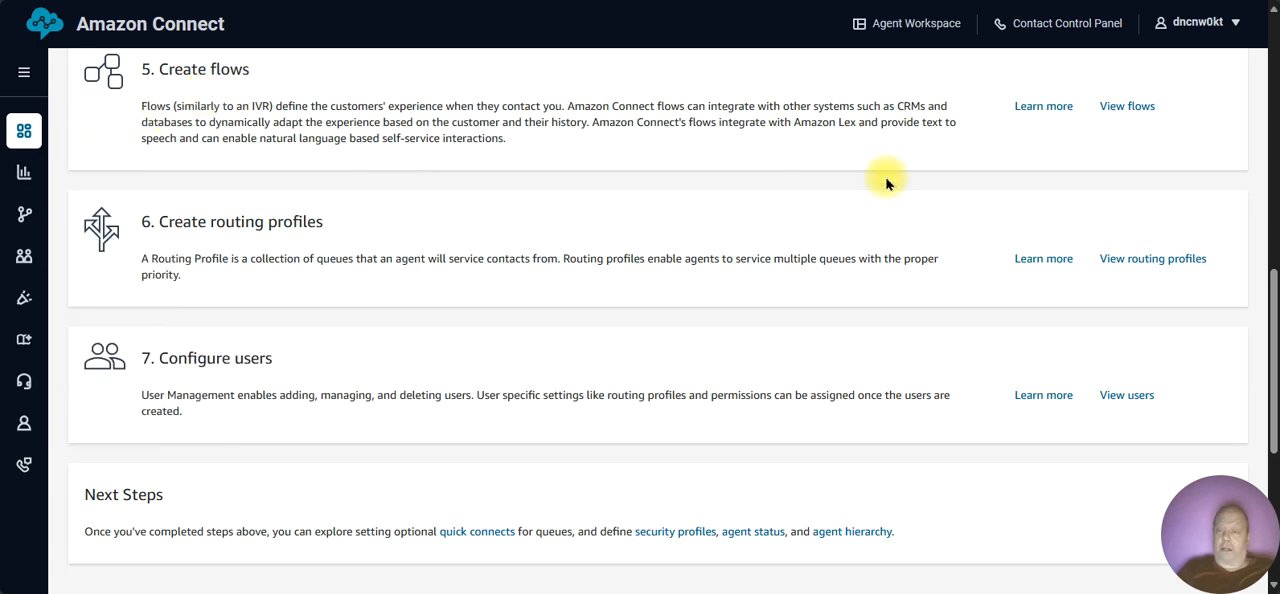
drag(1266, 313, 1246, 29)
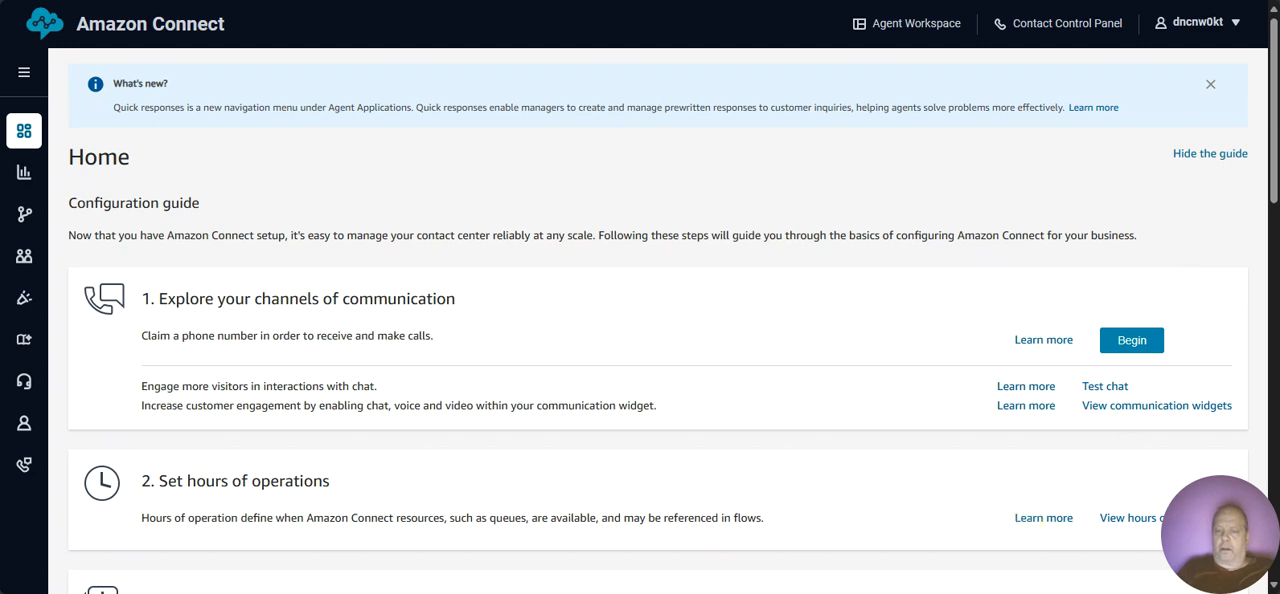
mouse_move(923, 592)
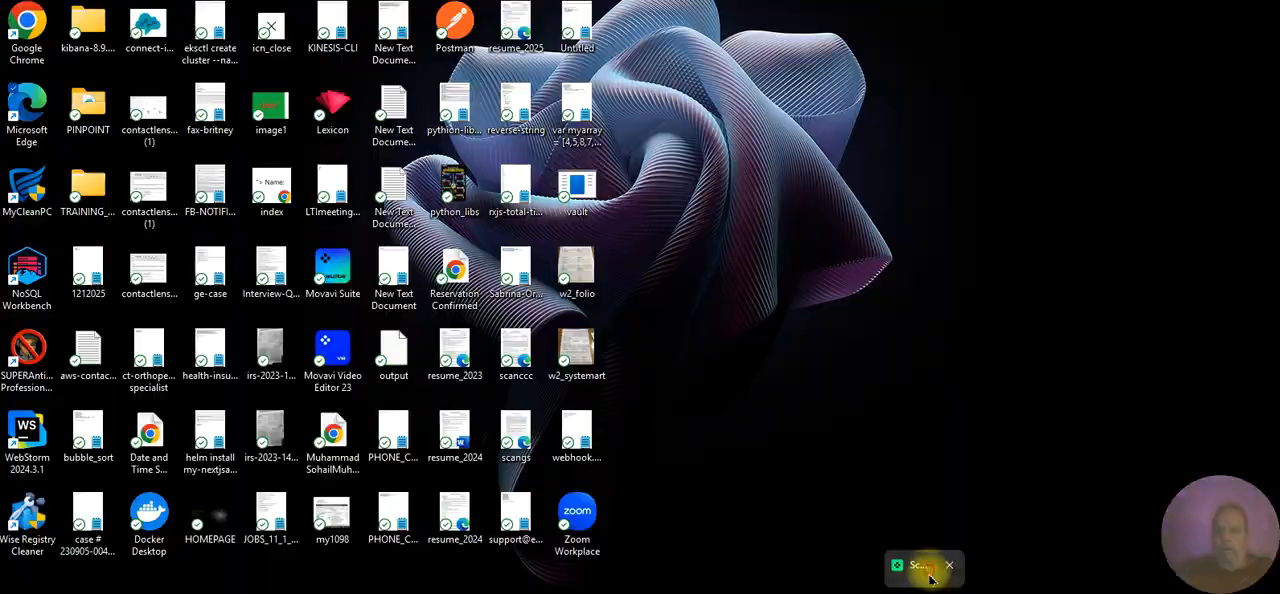
click(930, 574)
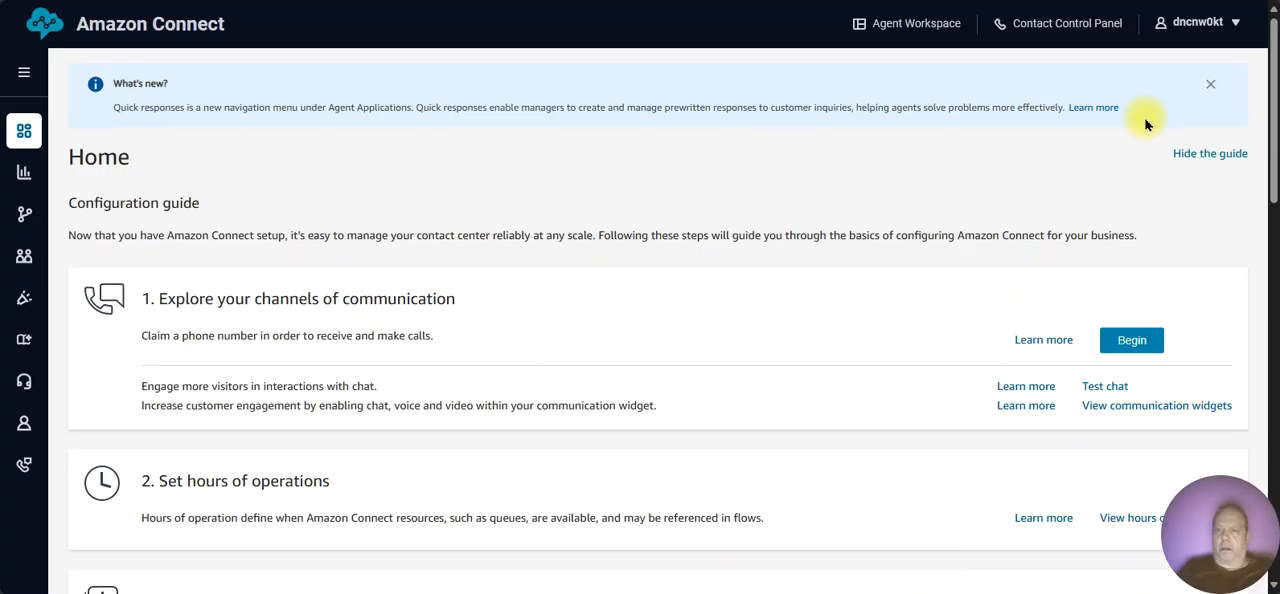